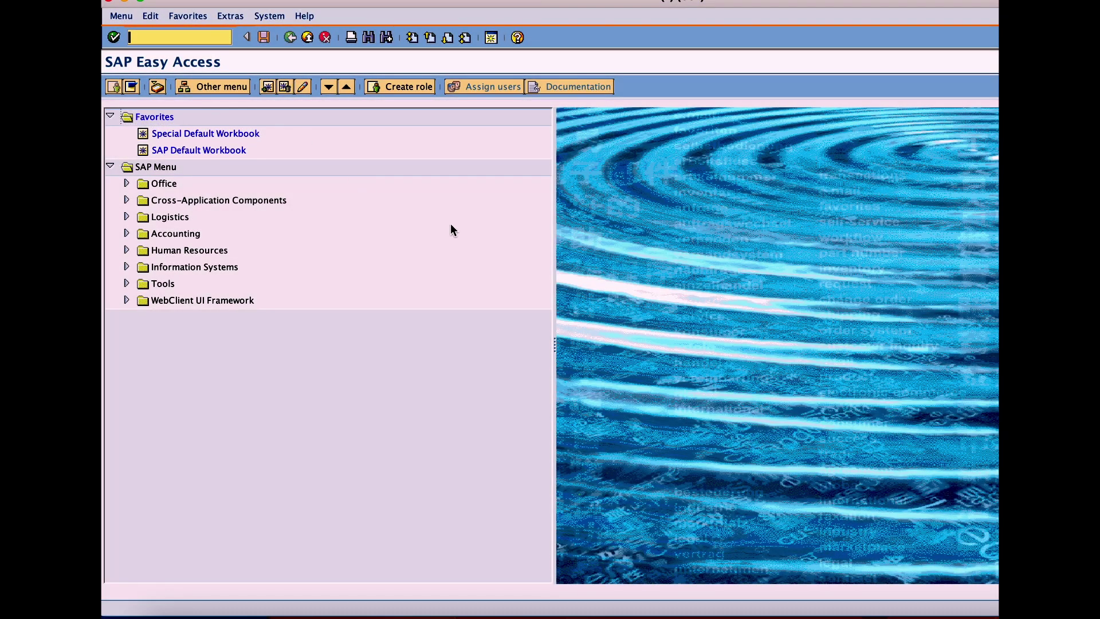
Start a purchase order in ME21N with purchasing org 6600, group 100, company code 6600 and vendor VN02.
type("ME2")
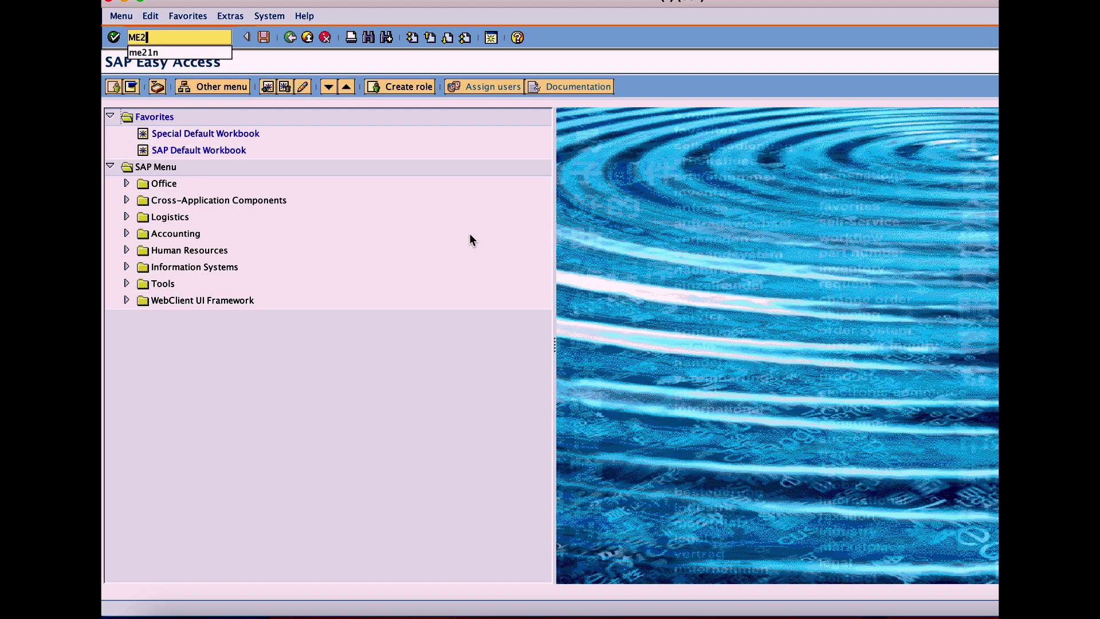
type("1N")
key("Return")
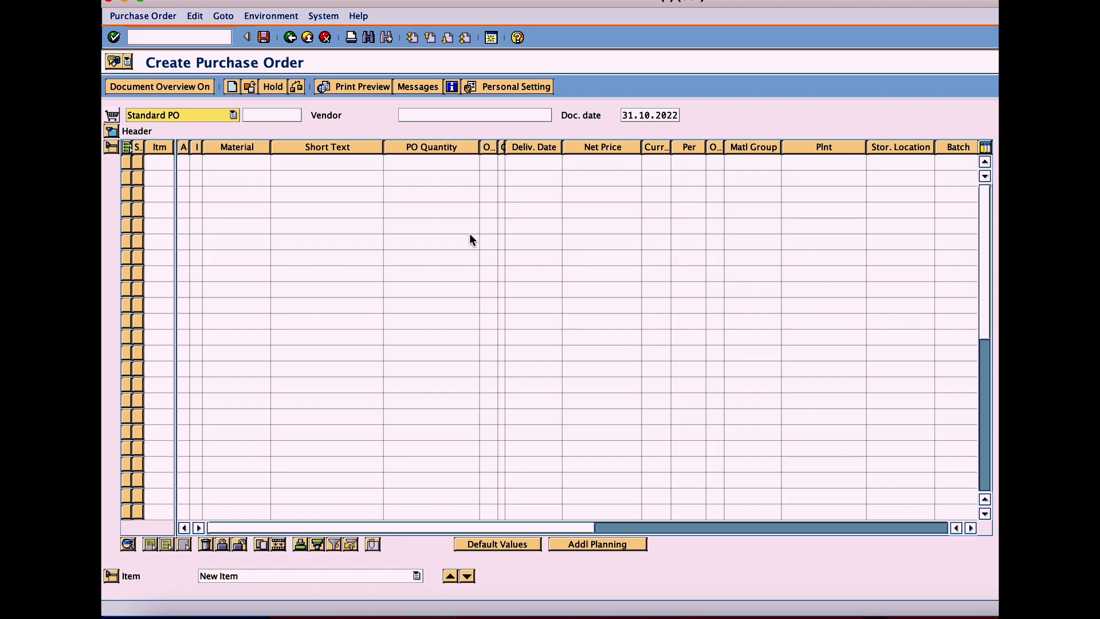
left_click(108, 130)
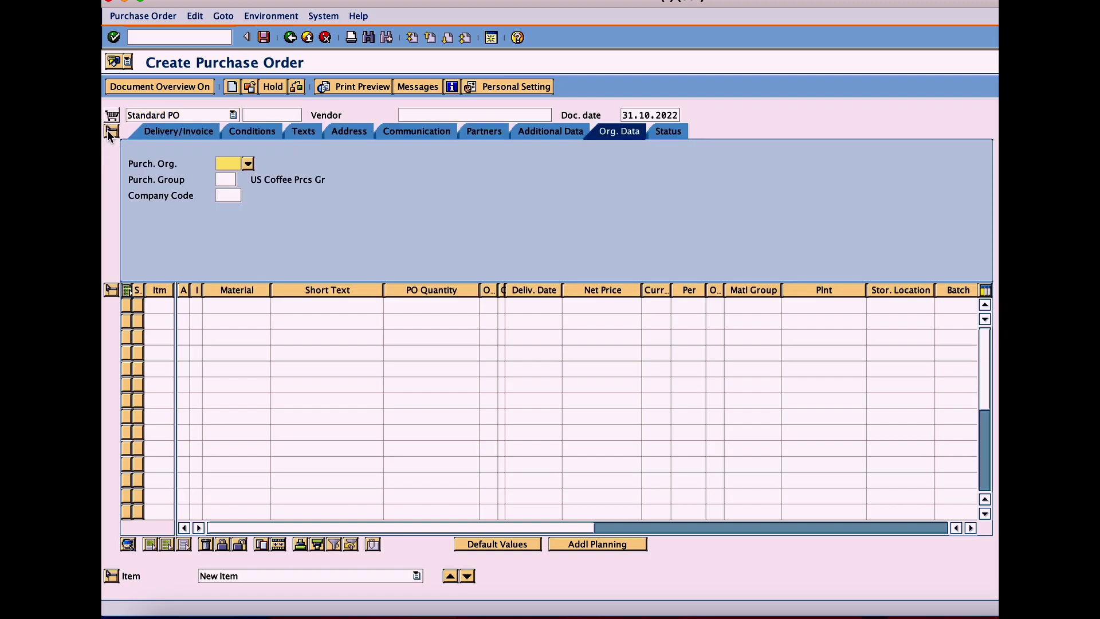
type("6")
left_click(229, 179)
type("1")
left_click(229, 195)
type("6600")
key("Return")
type("VN02")
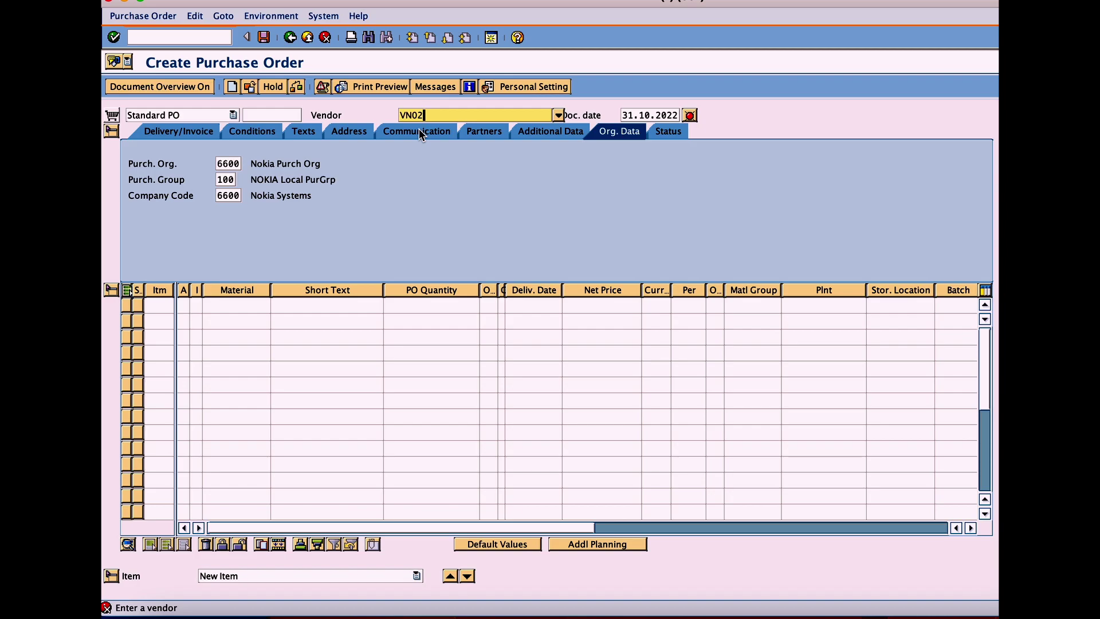
key("Return")
Add a consignment (K) item for material R01 at plant 6600, storage location 1000.
left_click(219, 306)
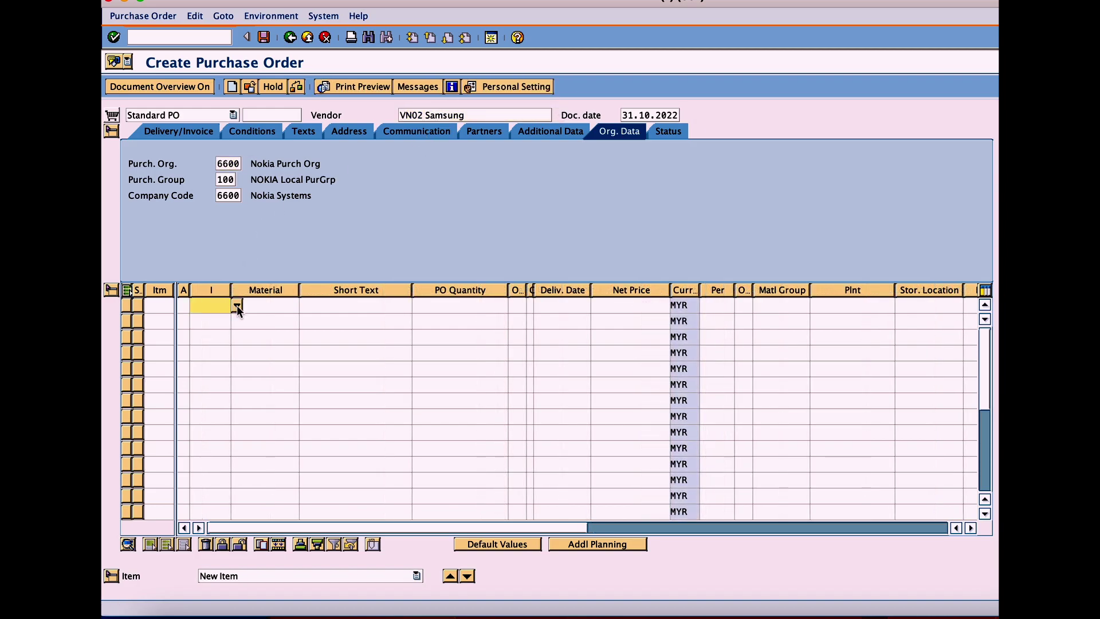
left_click(237, 307)
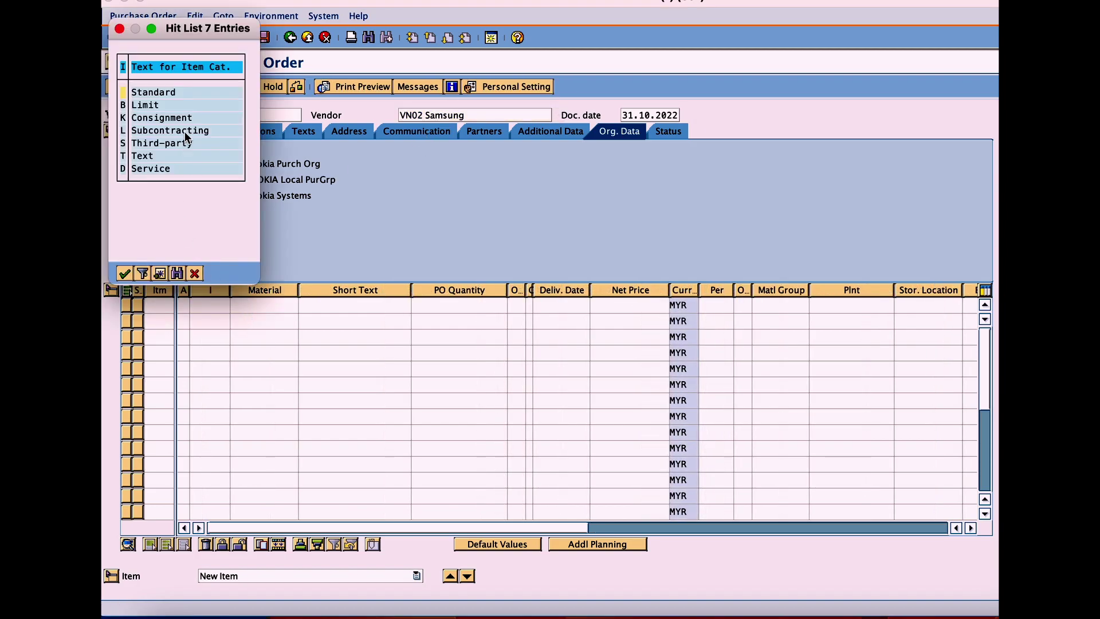
double_click(174, 117)
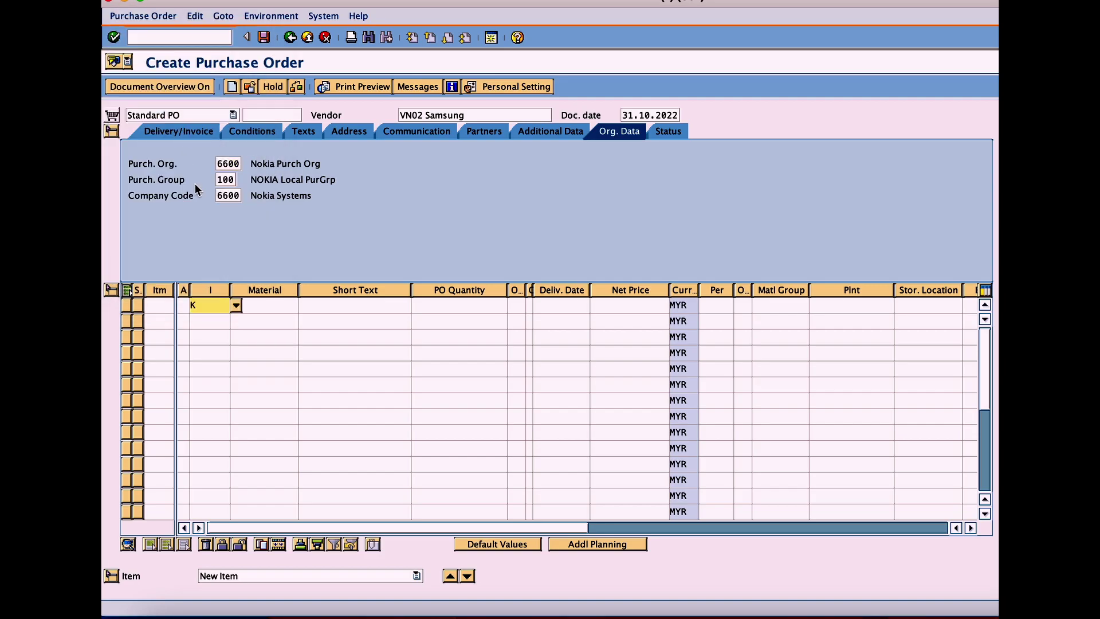
left_click(273, 305)
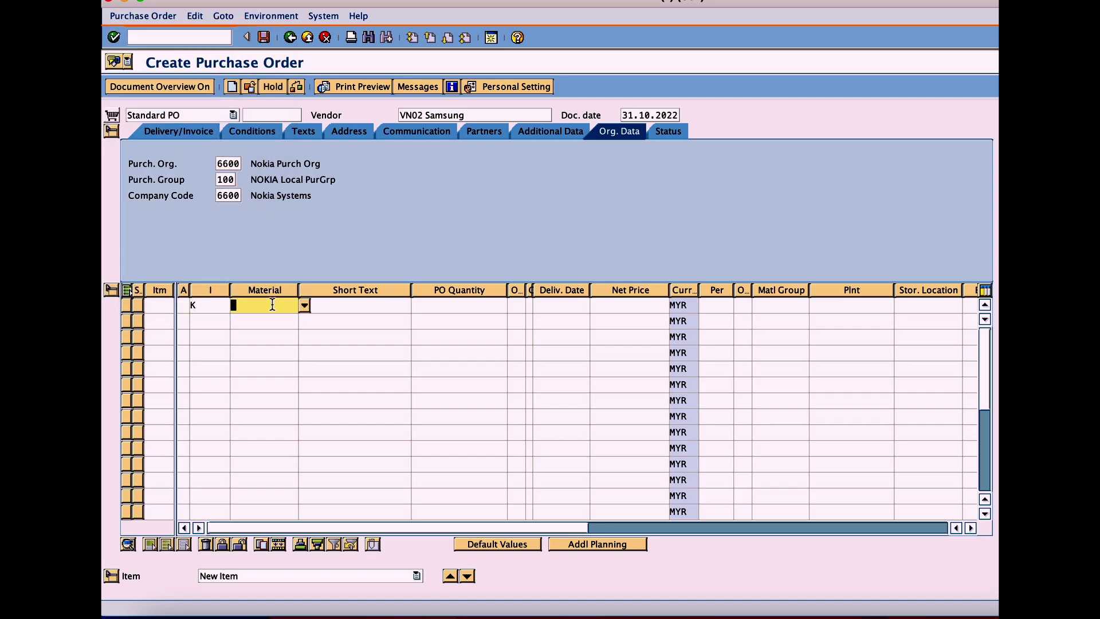
type("R")
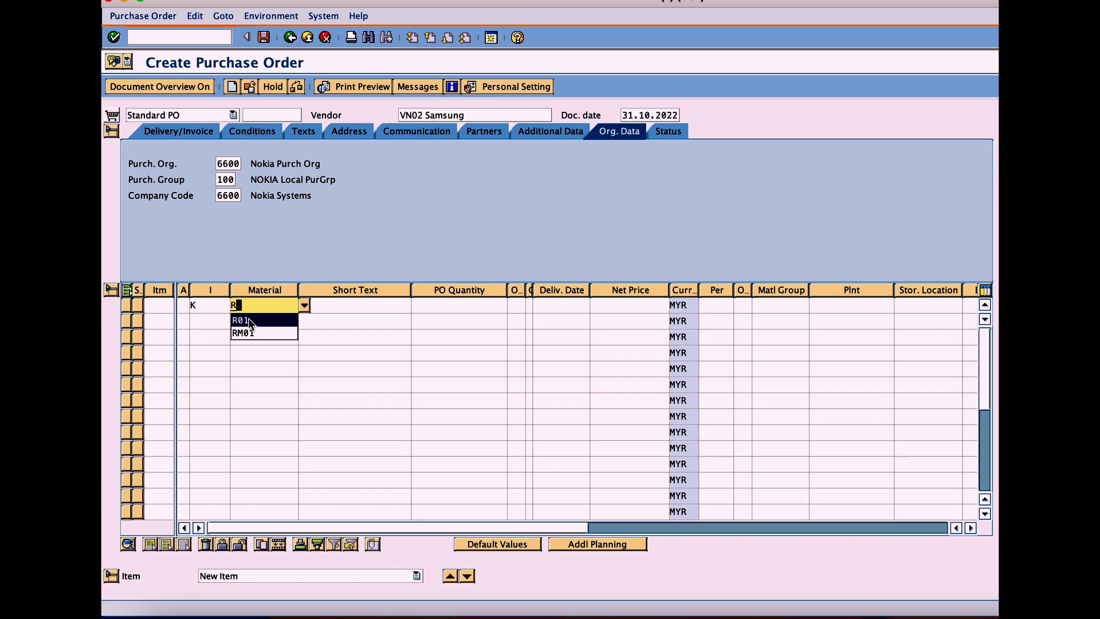
left_click(249, 319)
key("Return")
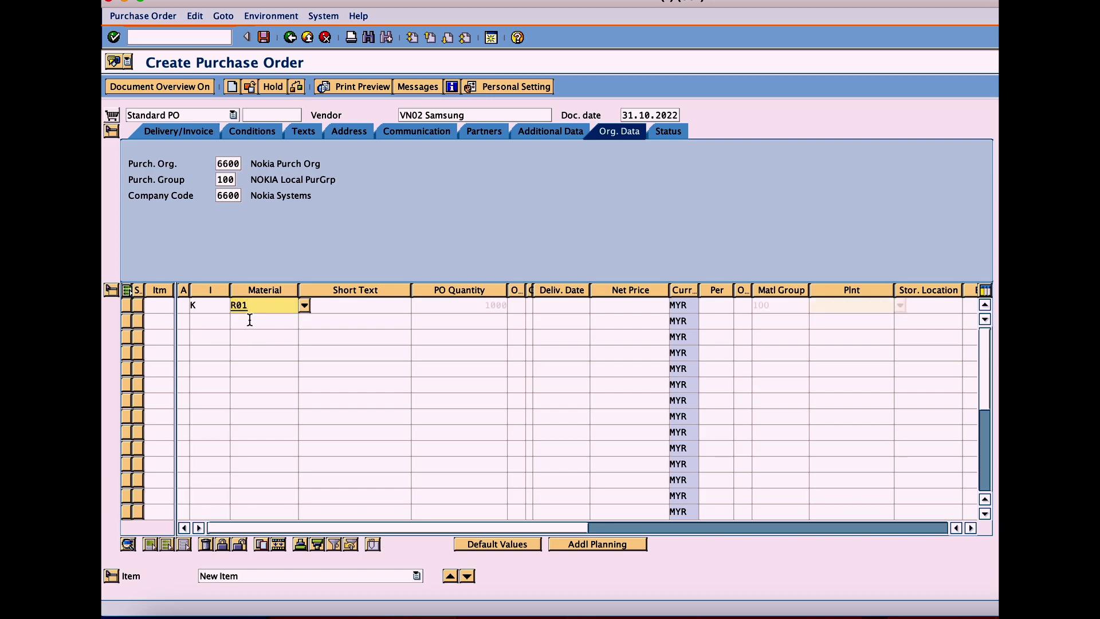
type("660")
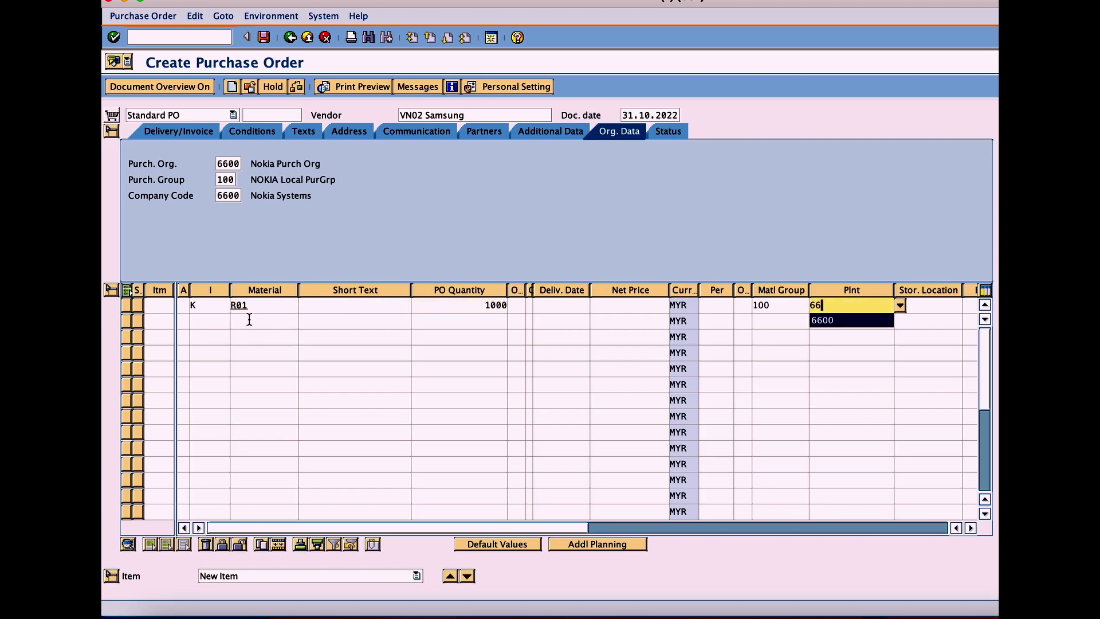
type("0")
key("Tab")
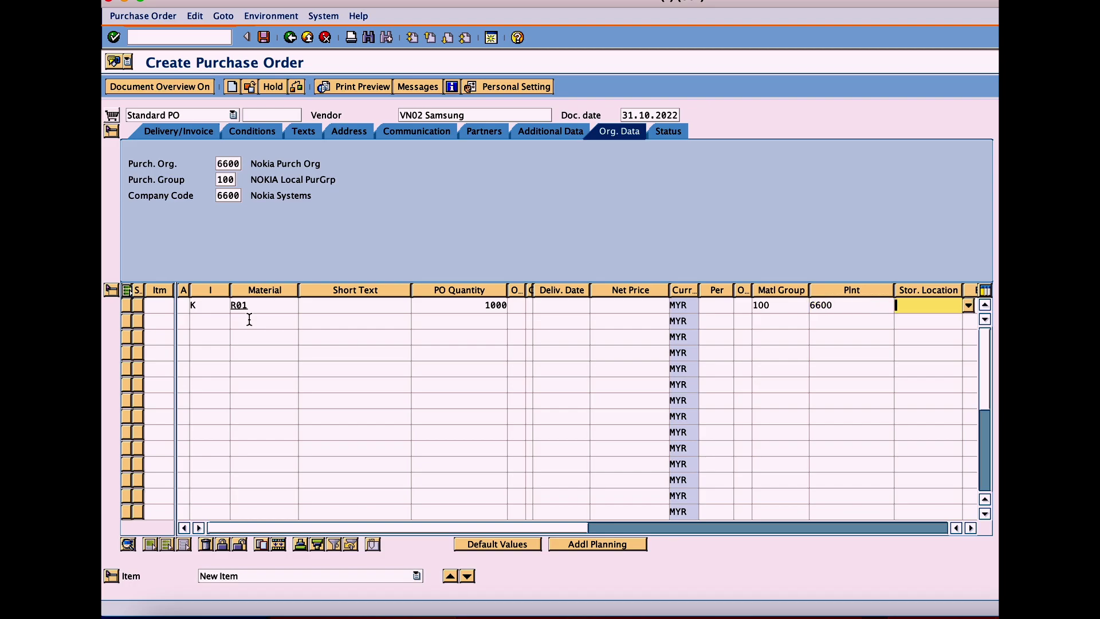
type("100")
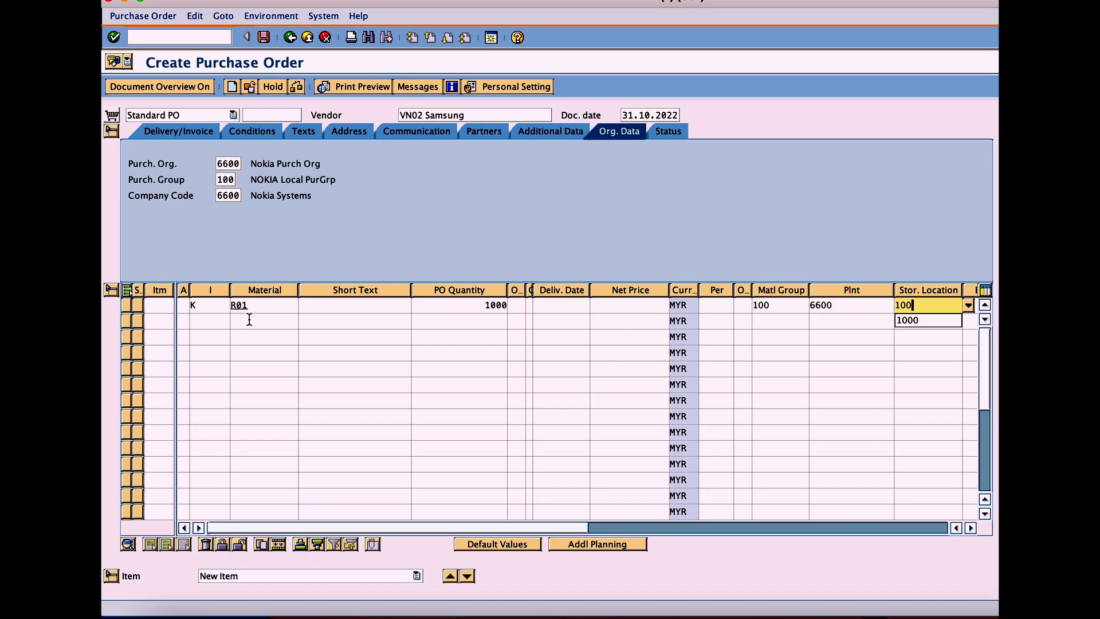
type("0")
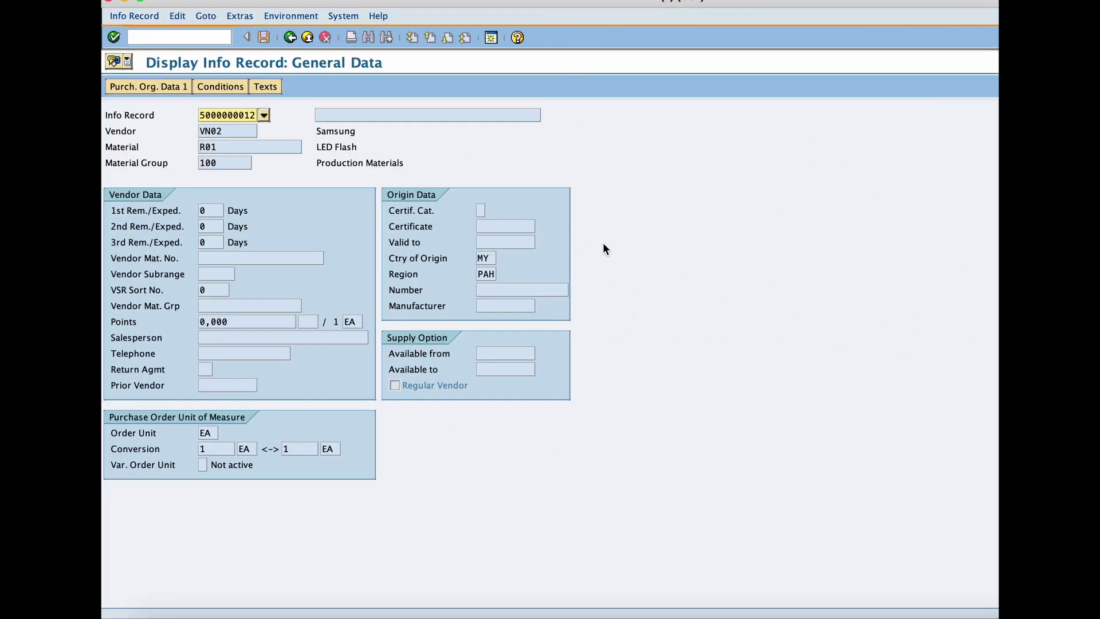
left_click(162, 86)
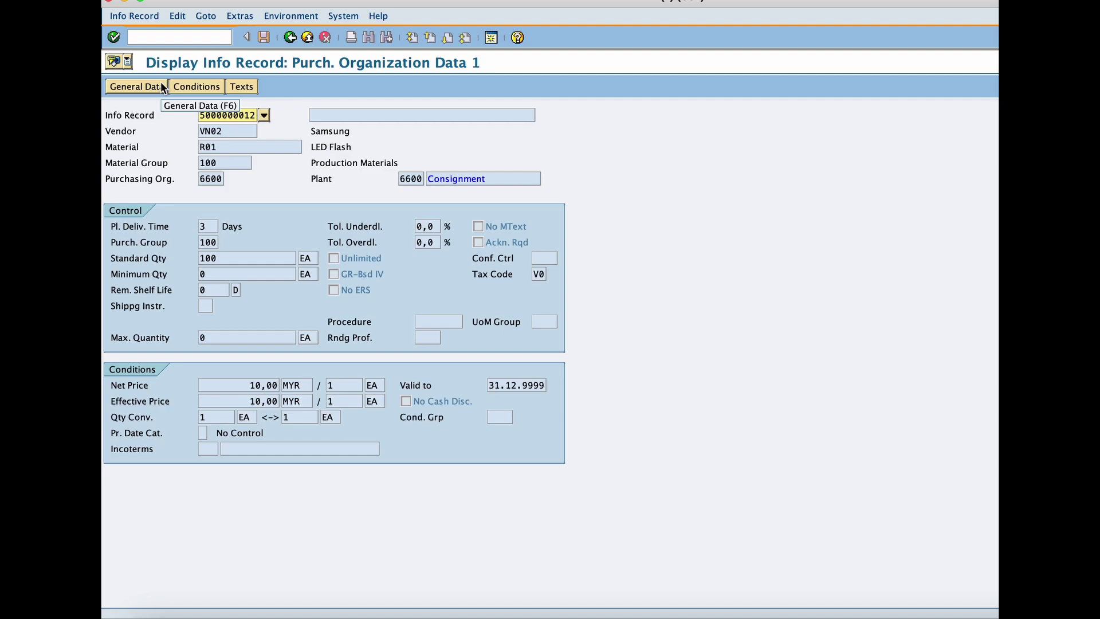
left_click(538, 276)
left_click(553, 275)
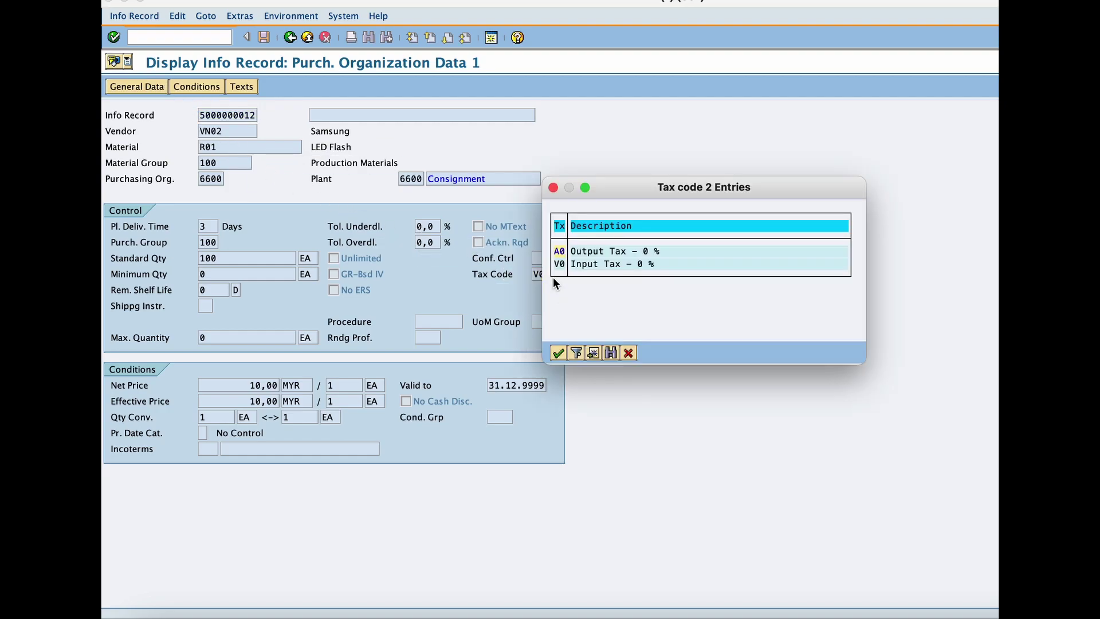
left_click(628, 354)
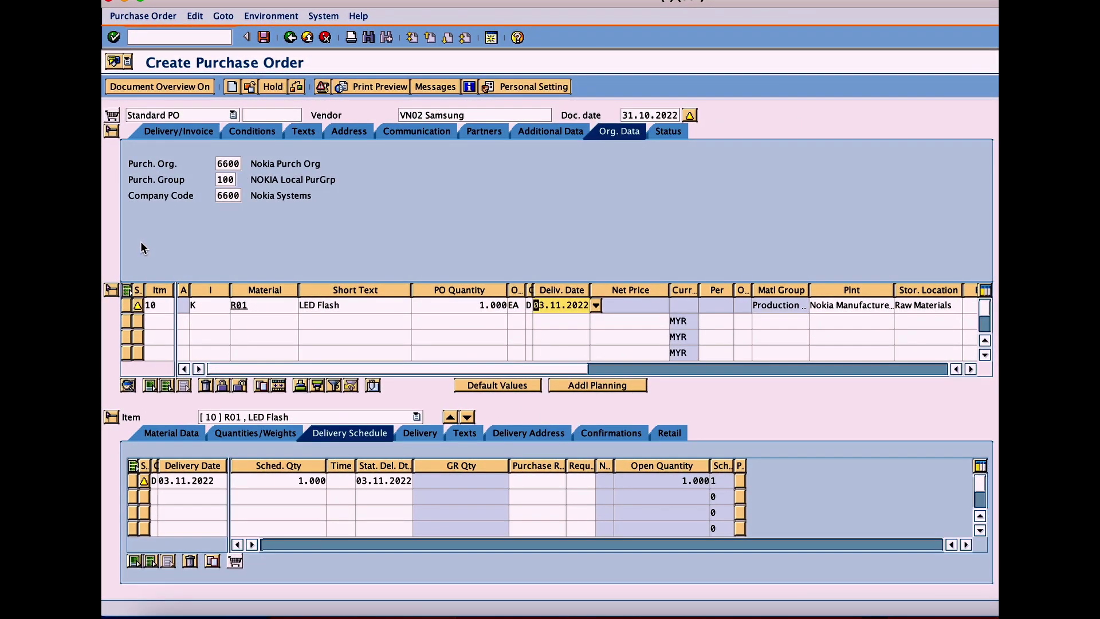
left_click(265, 37)
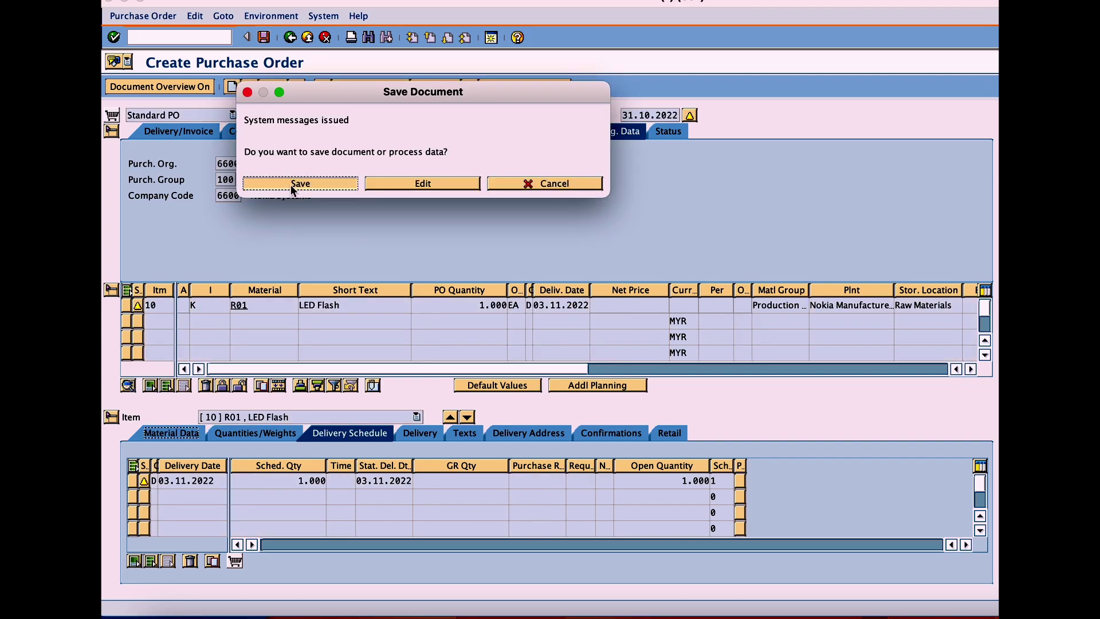
left_click(291, 184)
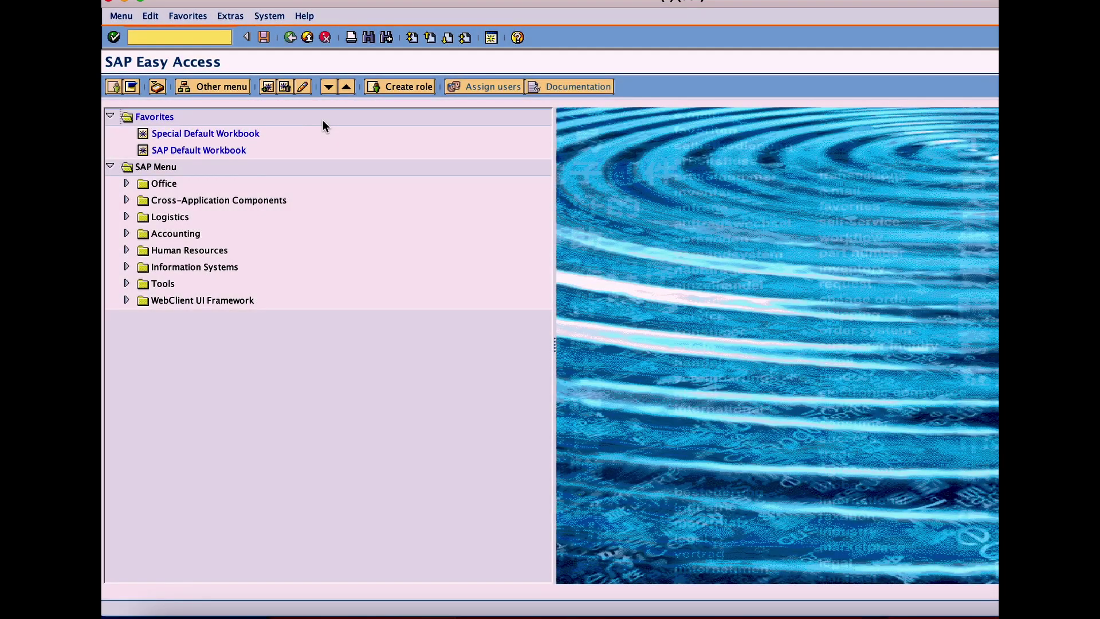
type("MI")
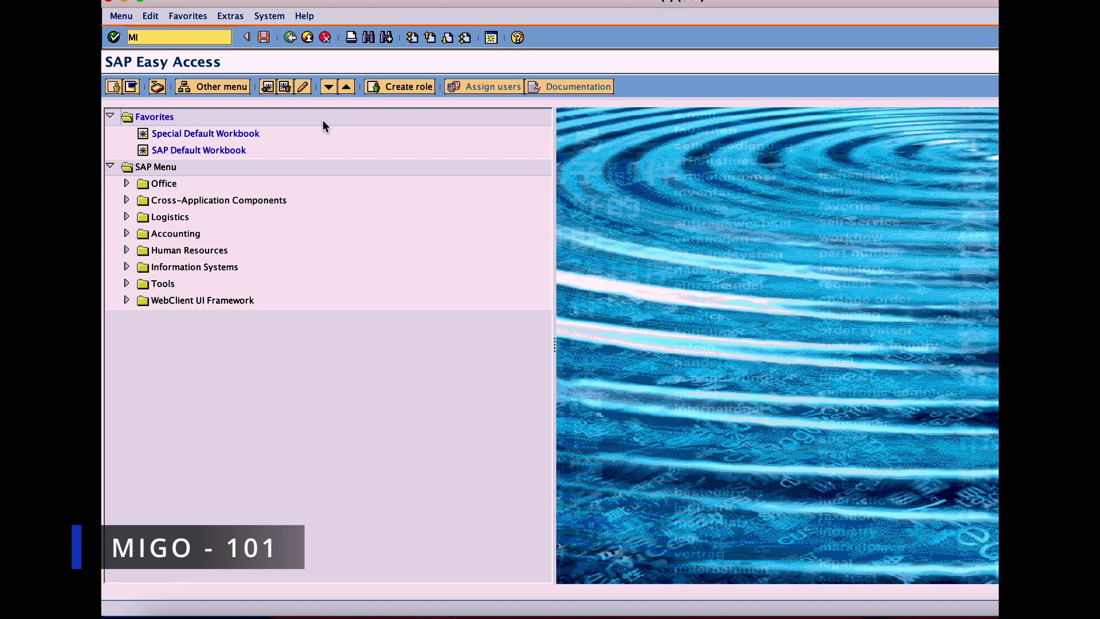
type("GO")
key("Return")
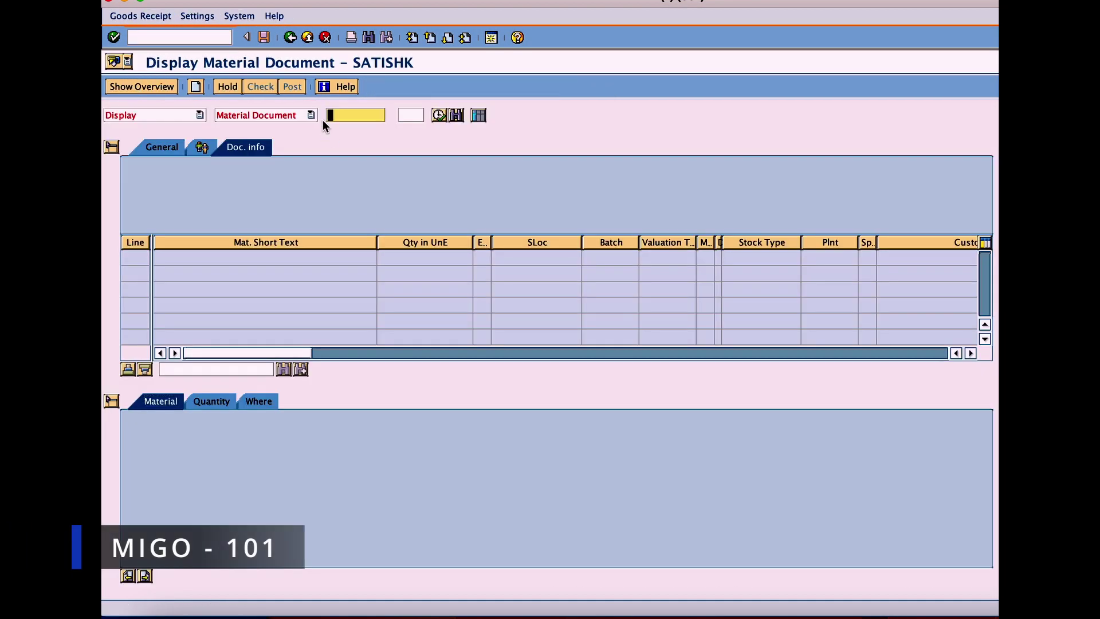
left_click(194, 117)
left_click(179, 150)
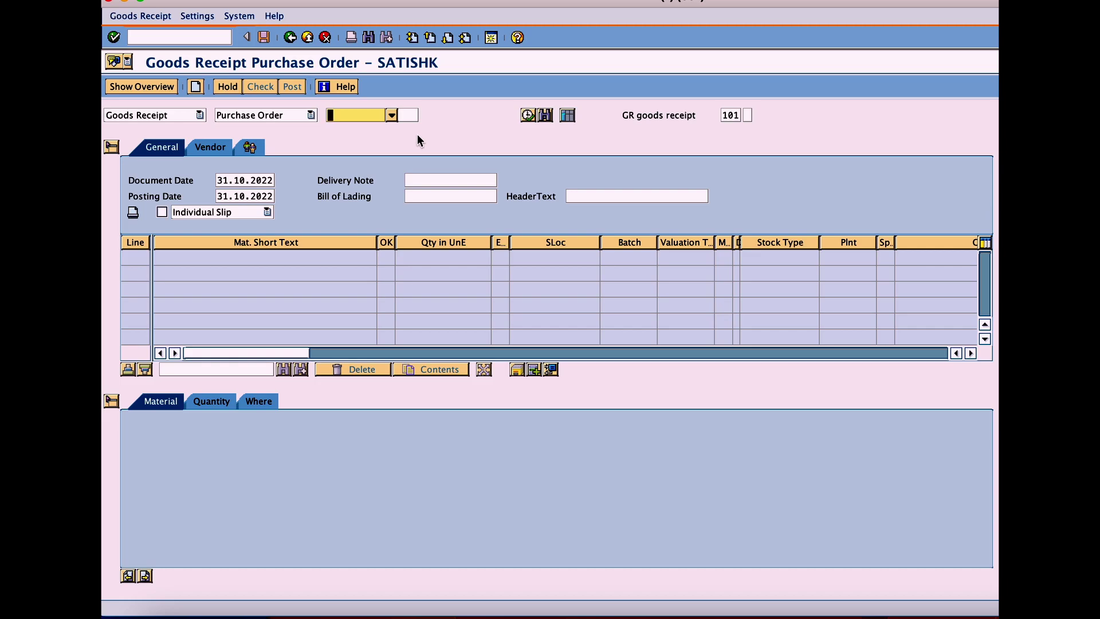
type("4500000119")
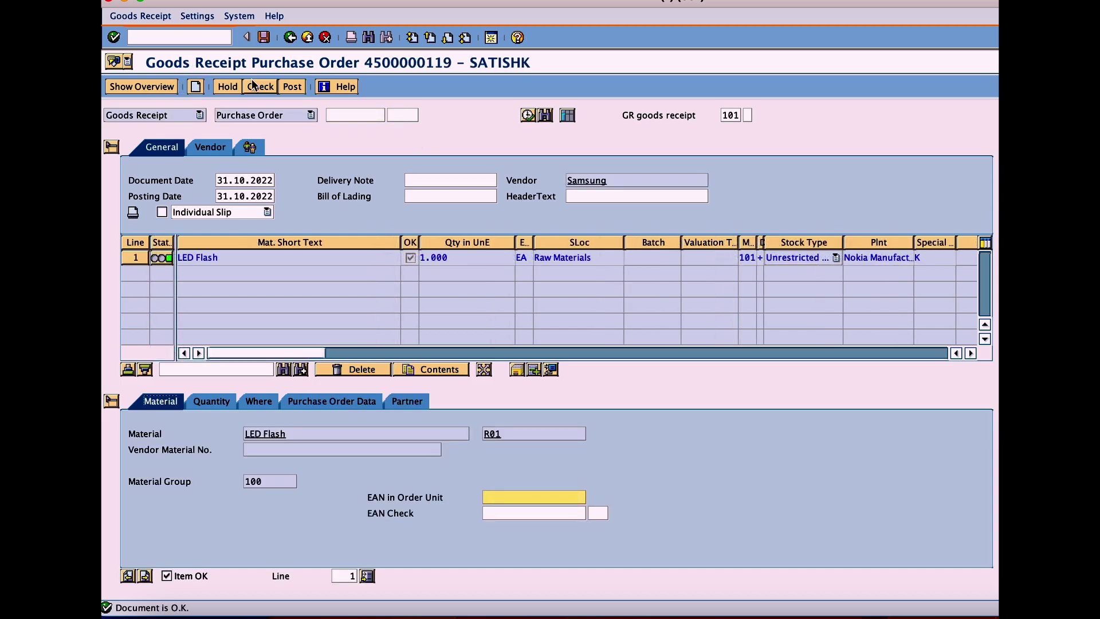
left_click(255, 87)
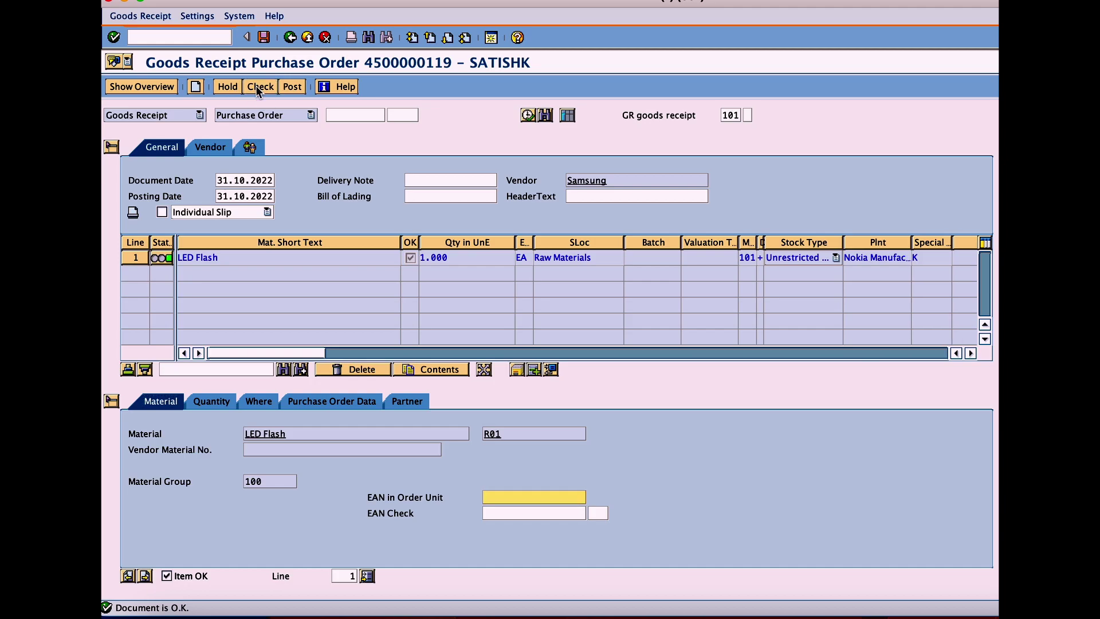
left_click(292, 87)
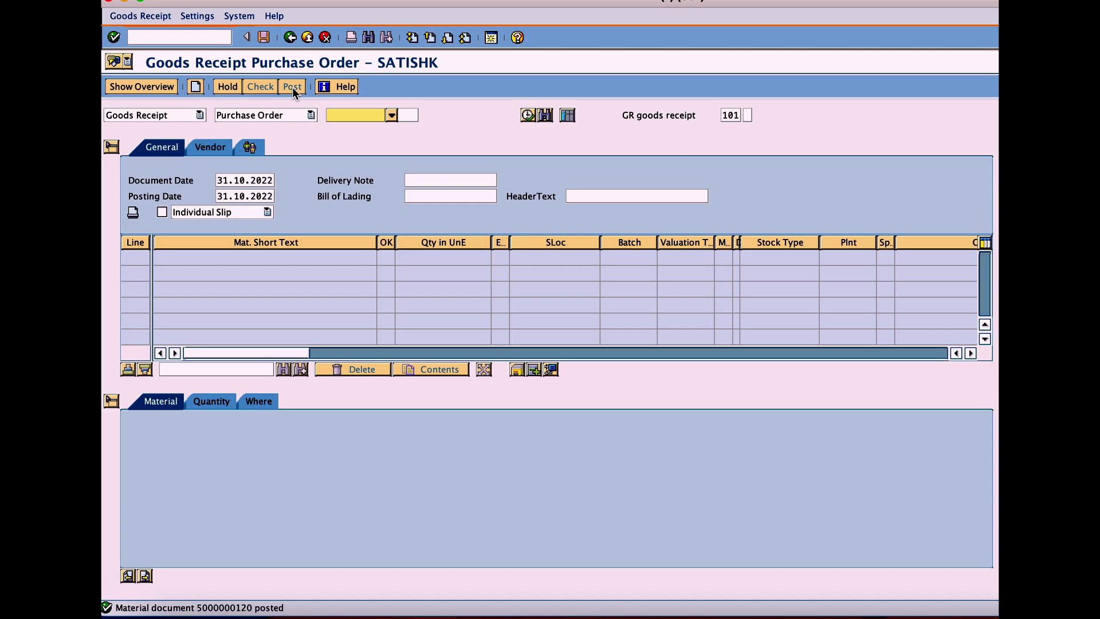
left_click(199, 116)
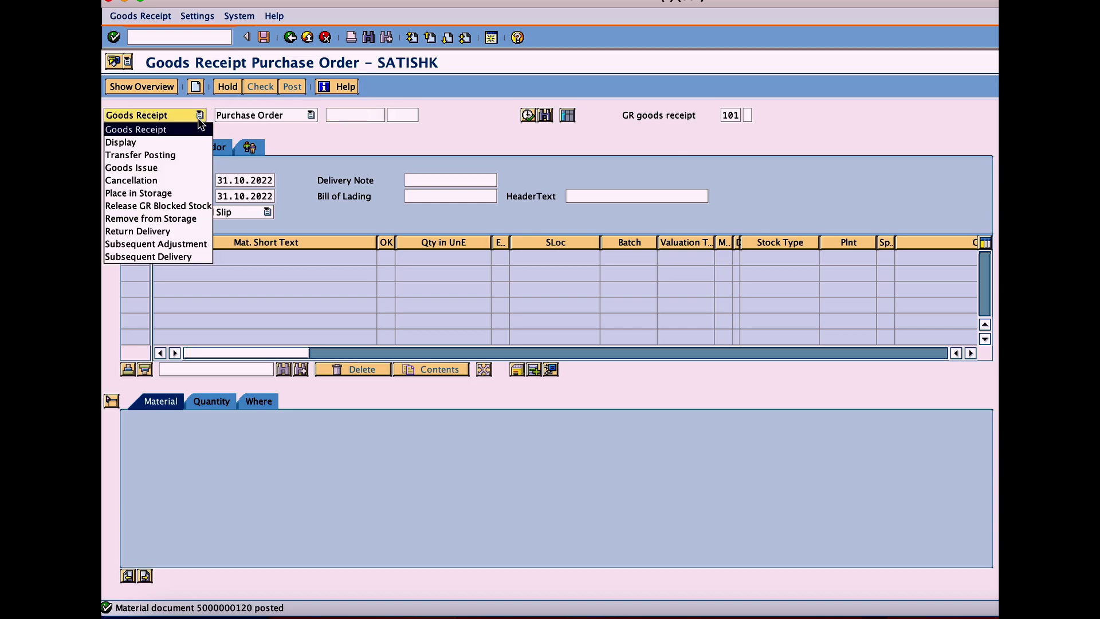
left_click(149, 142)
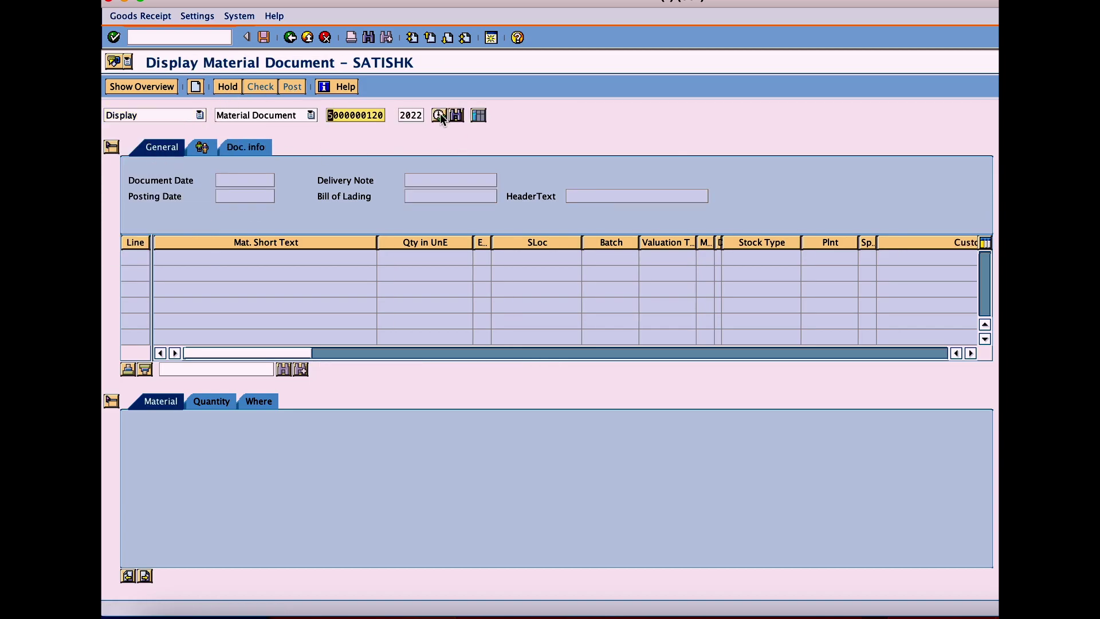
left_click(438, 115)
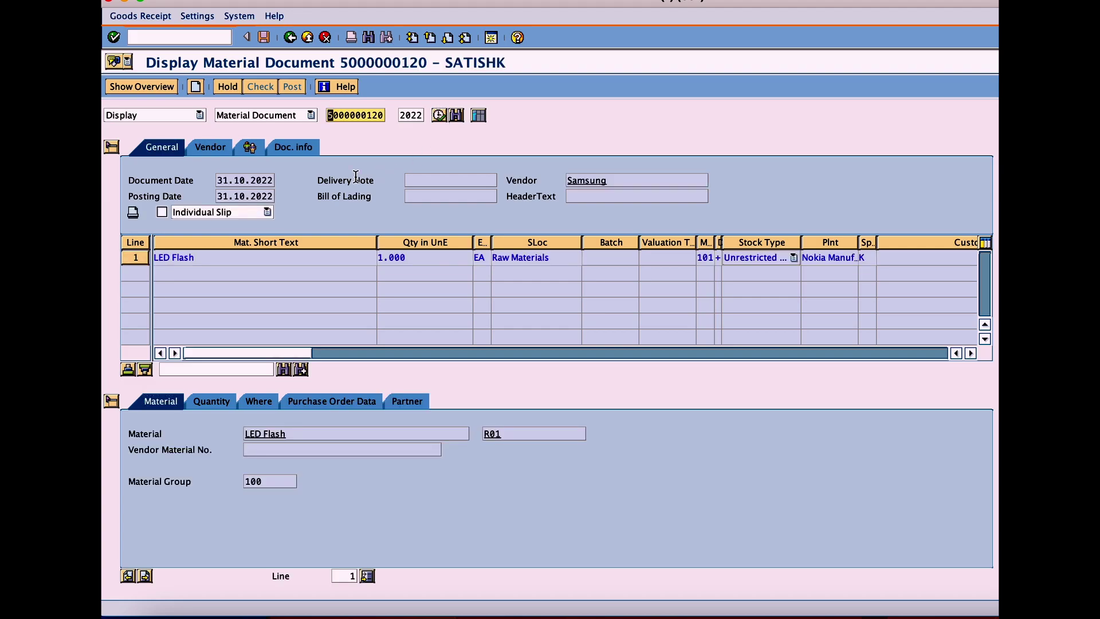
left_click(300, 150)
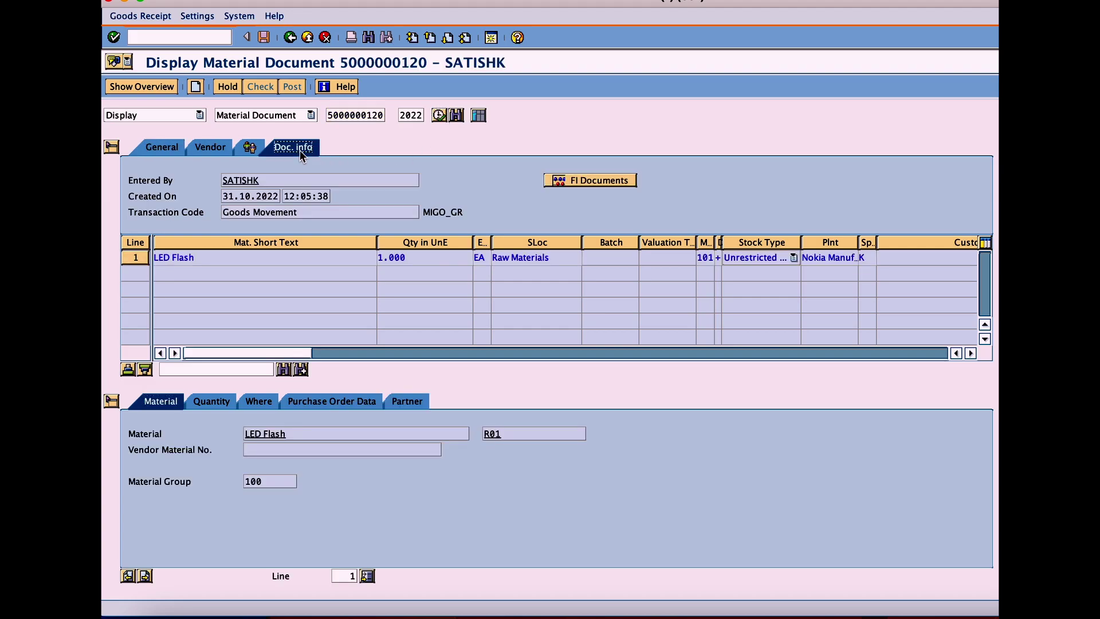
left_click(571, 180)
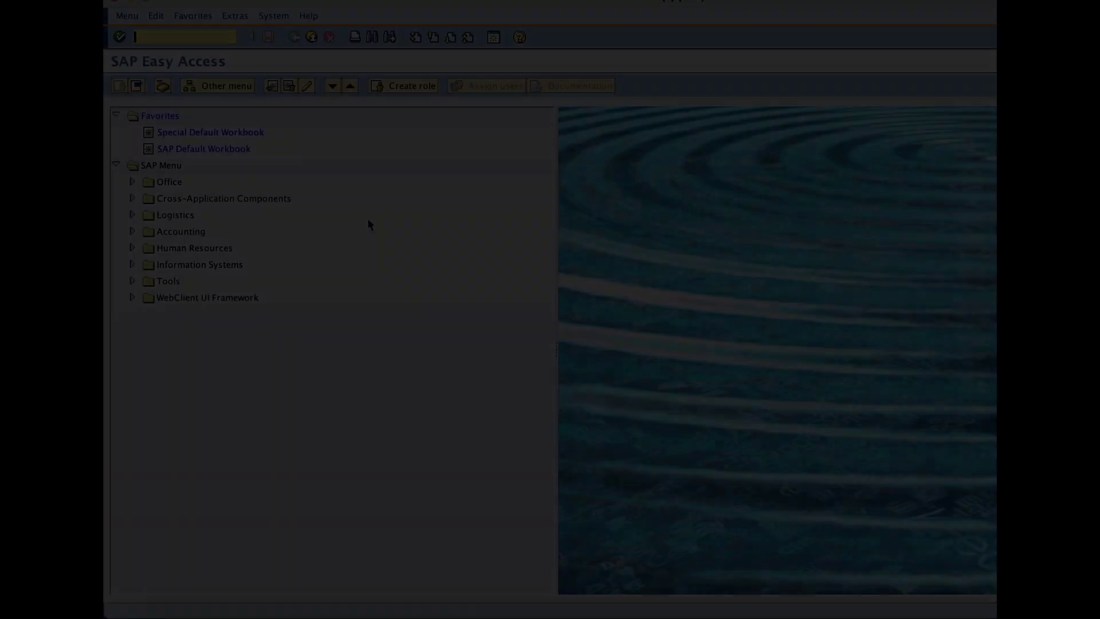
Run MMBE for material R01 and open the vendor consignment stock details.
type("MMBE")
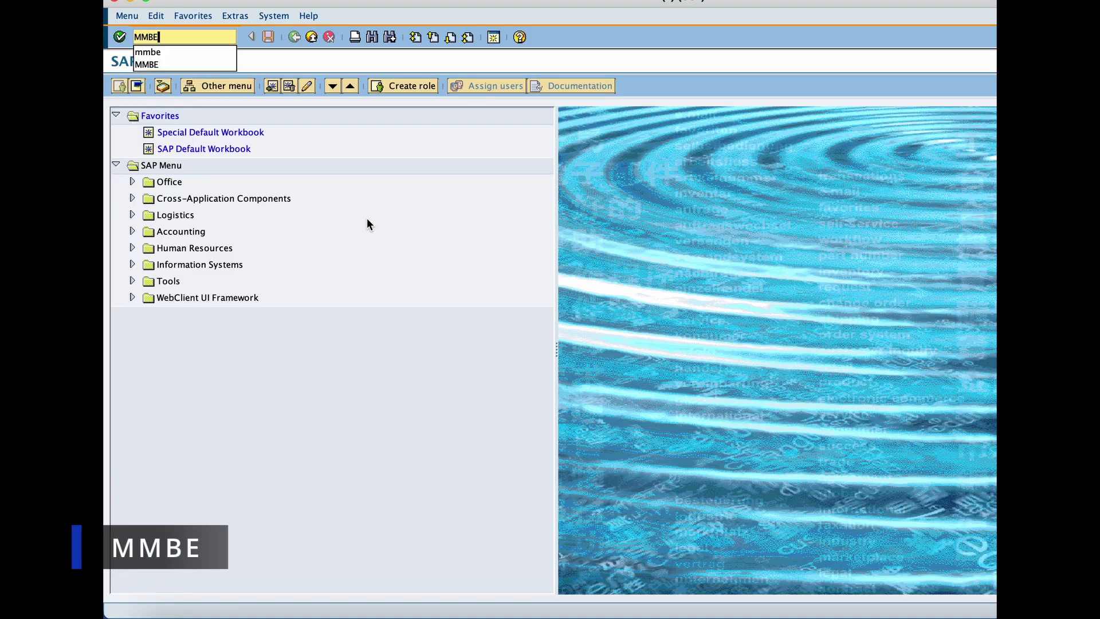
key("Return")
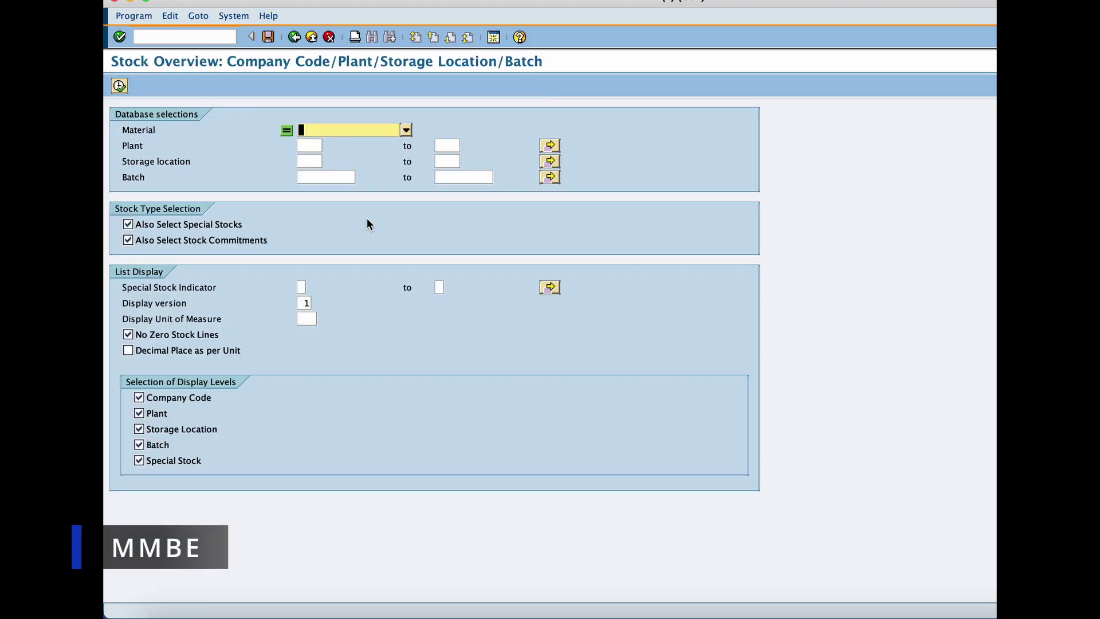
type("R")
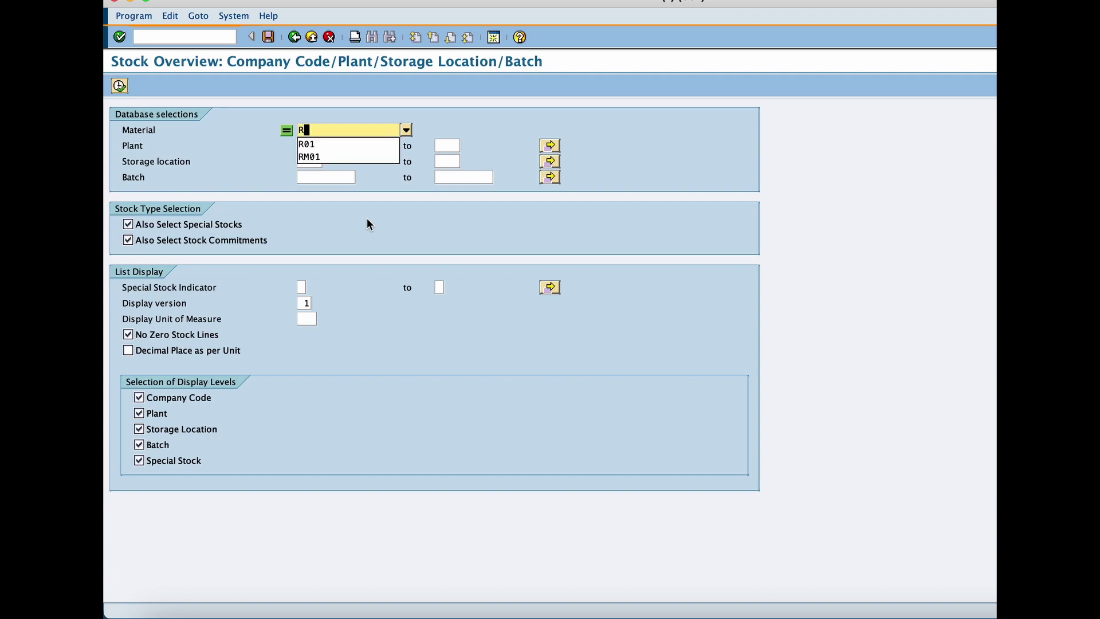
type("01")
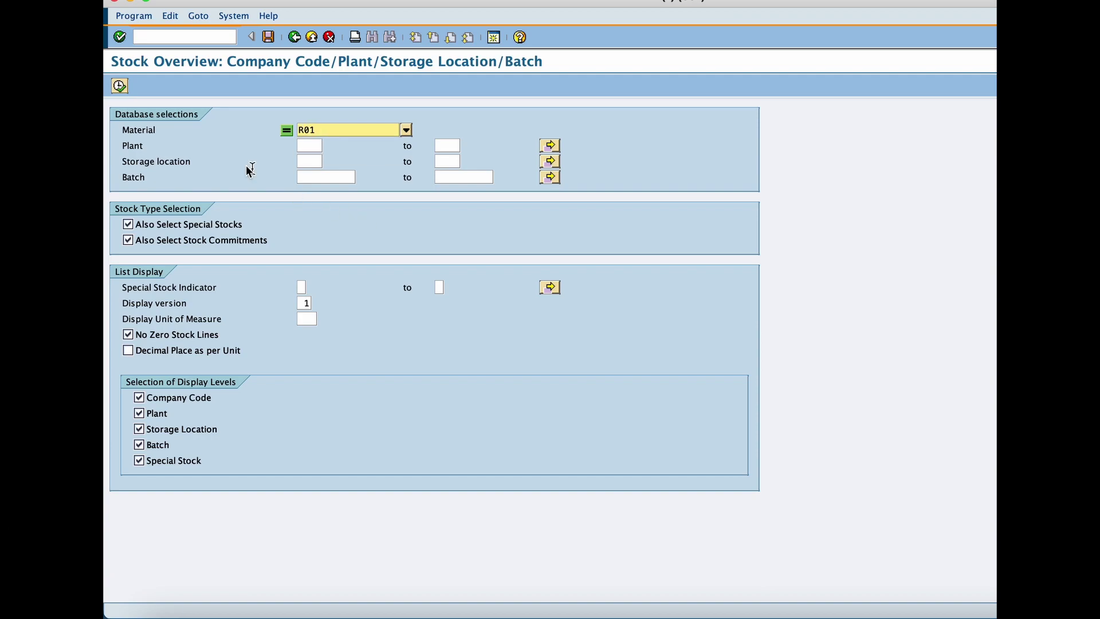
left_click(119, 86)
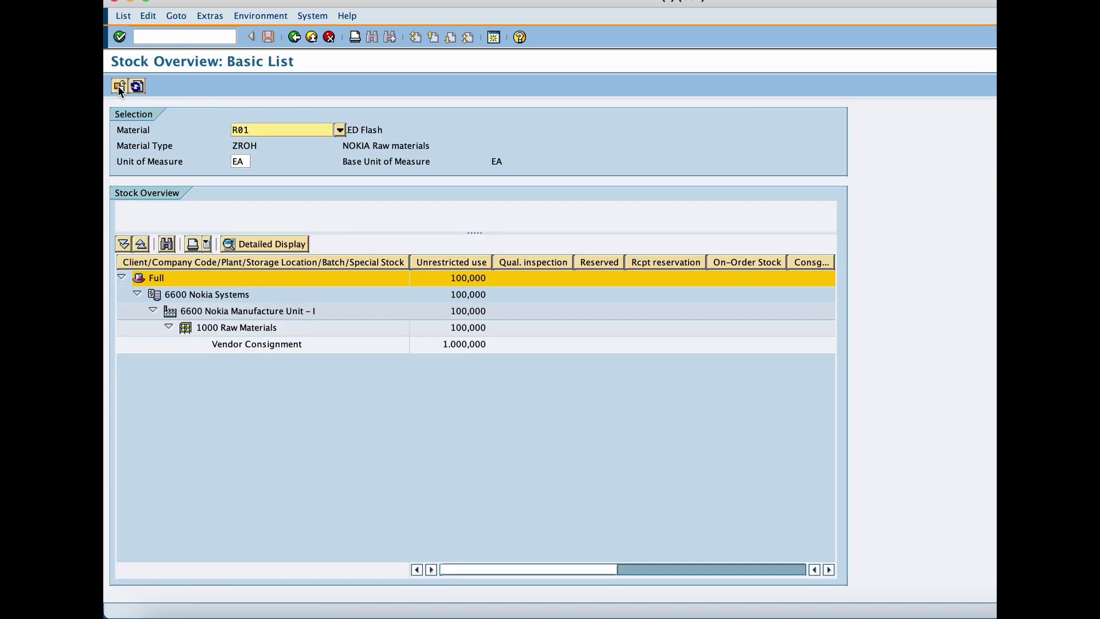
double_click(242, 345)
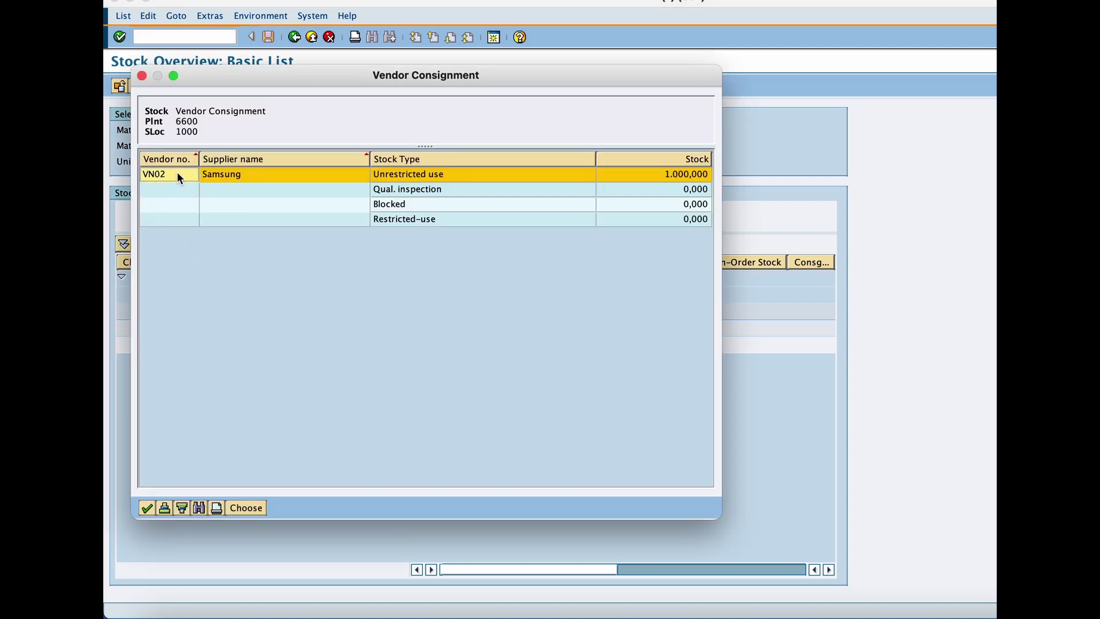
left_click(142, 76)
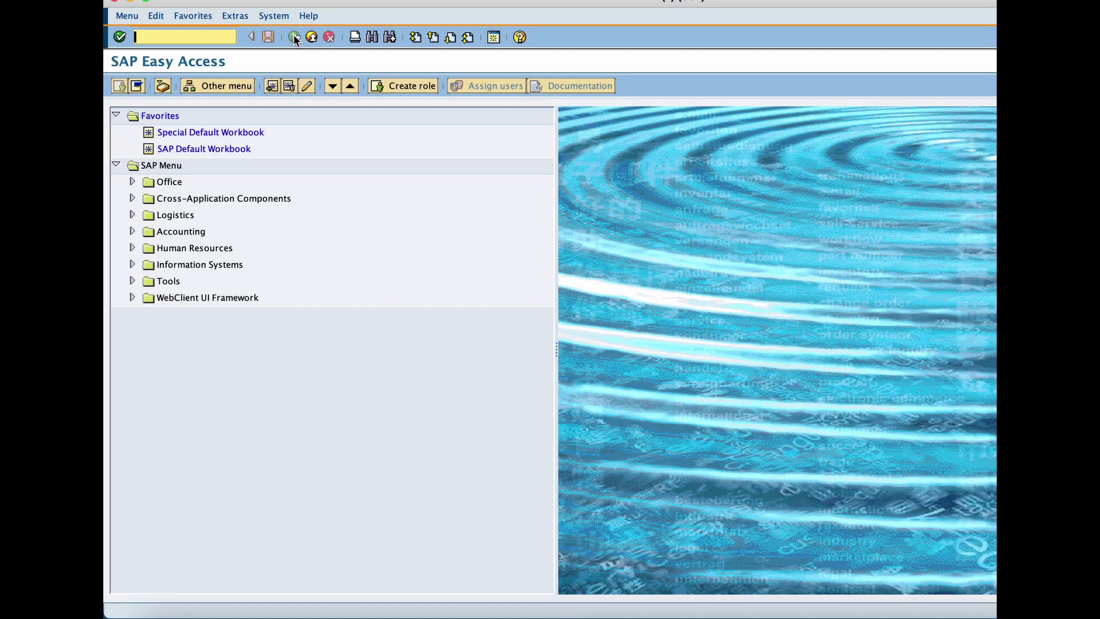
Run the MB54 consignment stock report for plant 6600, totalled per vendor.
type("MB5")
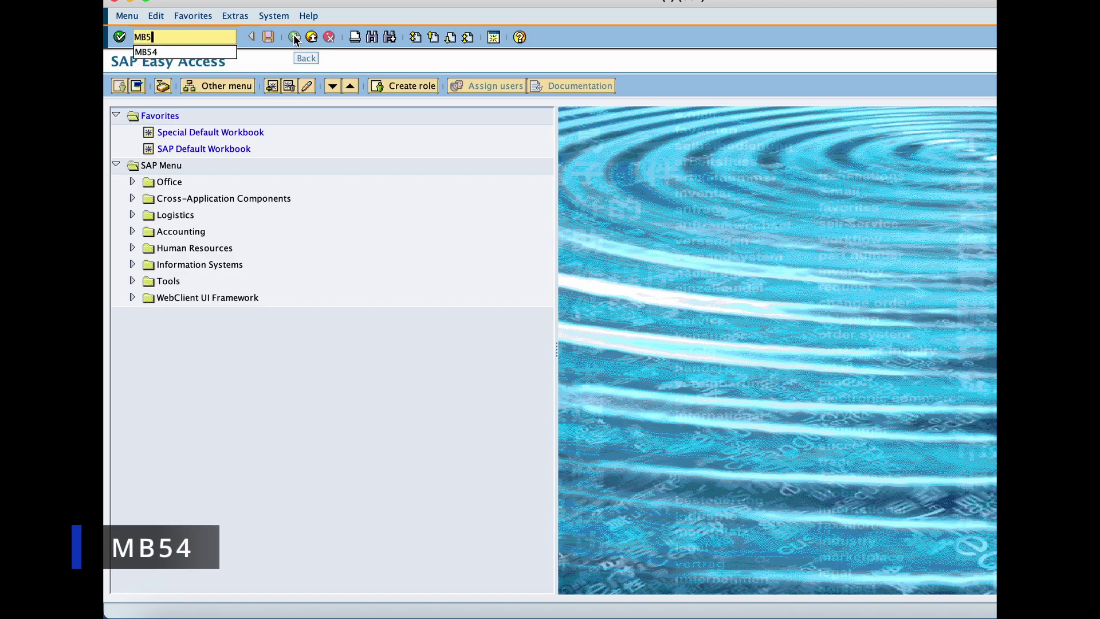
type("4")
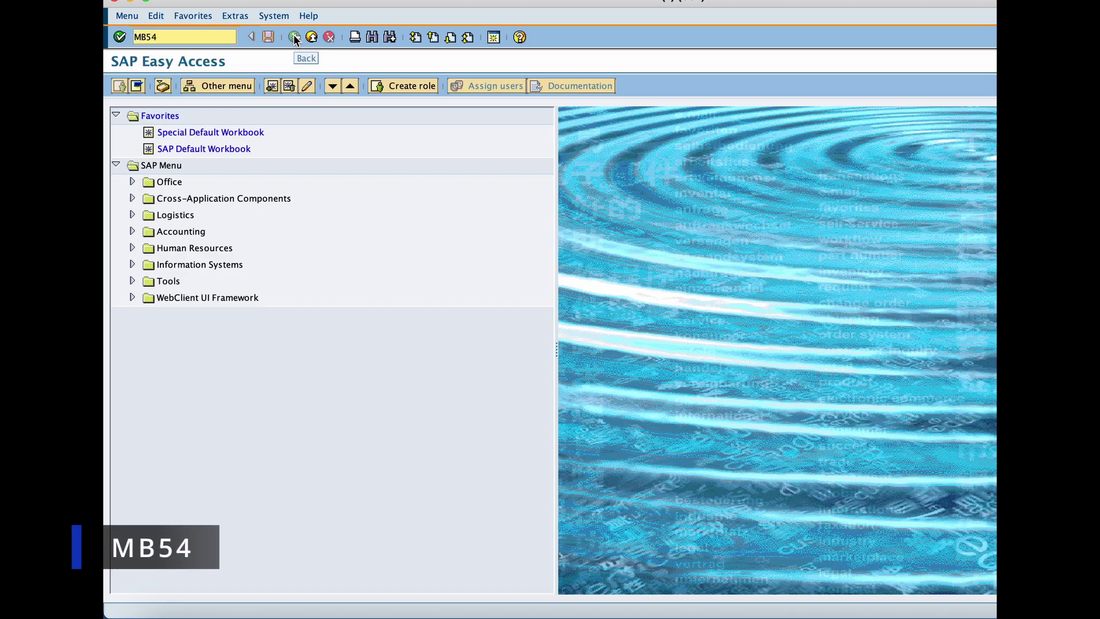
key("Return")
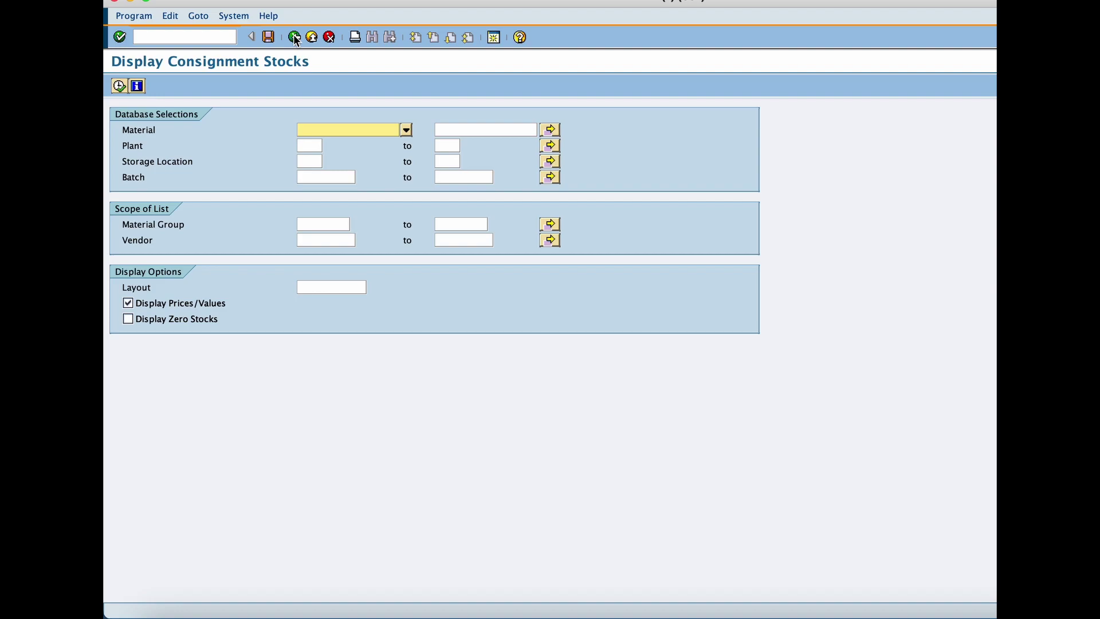
key("Tab")
type("660")
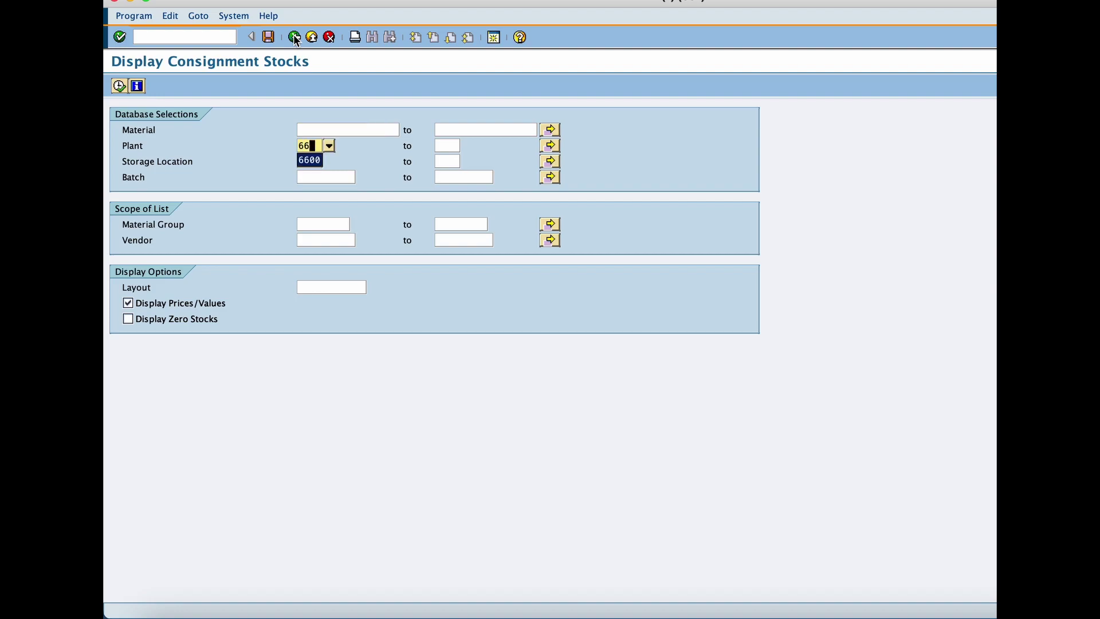
type("0")
left_click(123, 87)
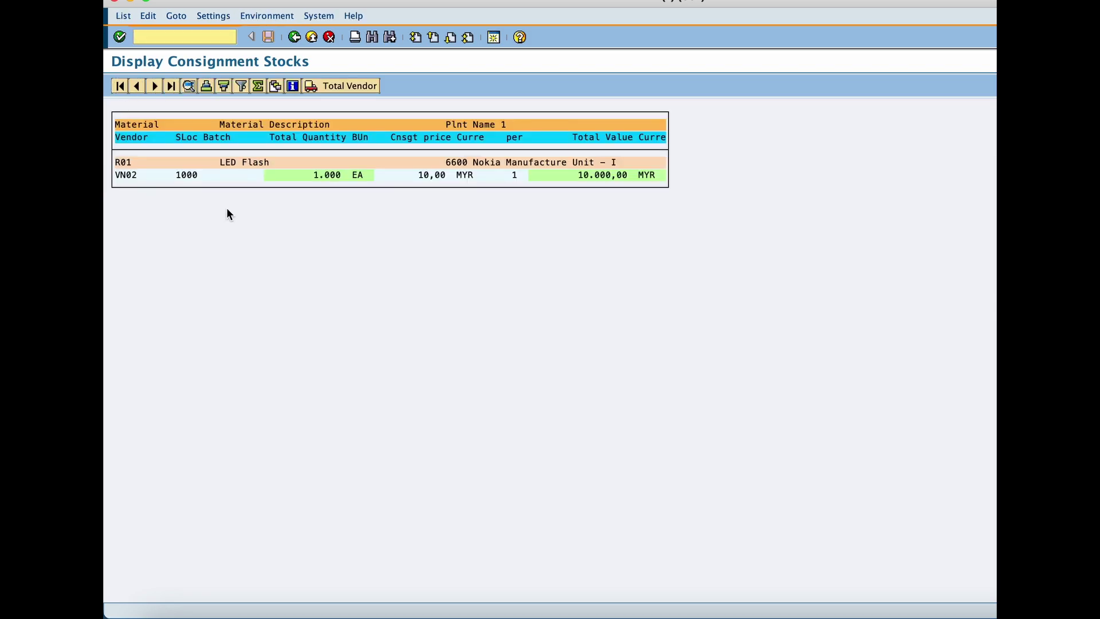
left_click(339, 86)
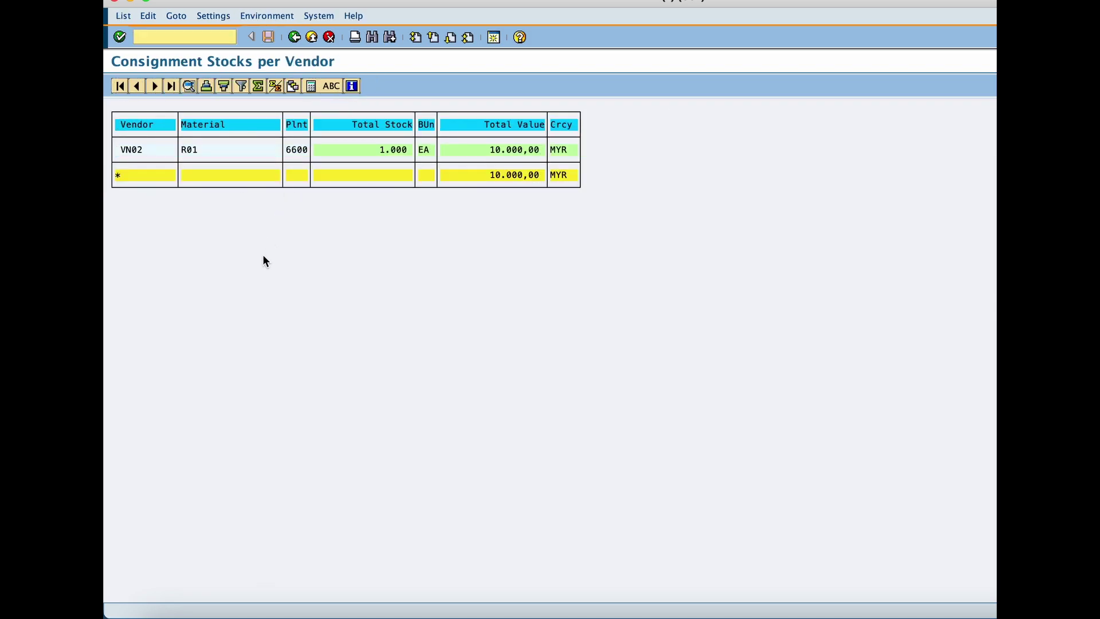
Switch MIGO to a transfer posting.
type("MI")
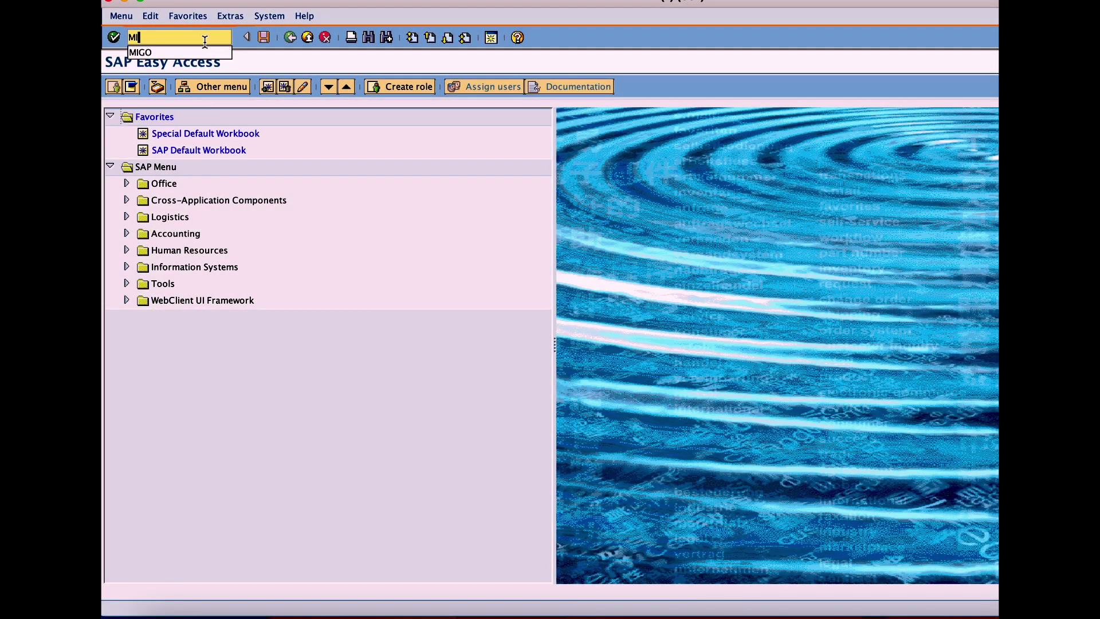
type("GO")
key("Return")
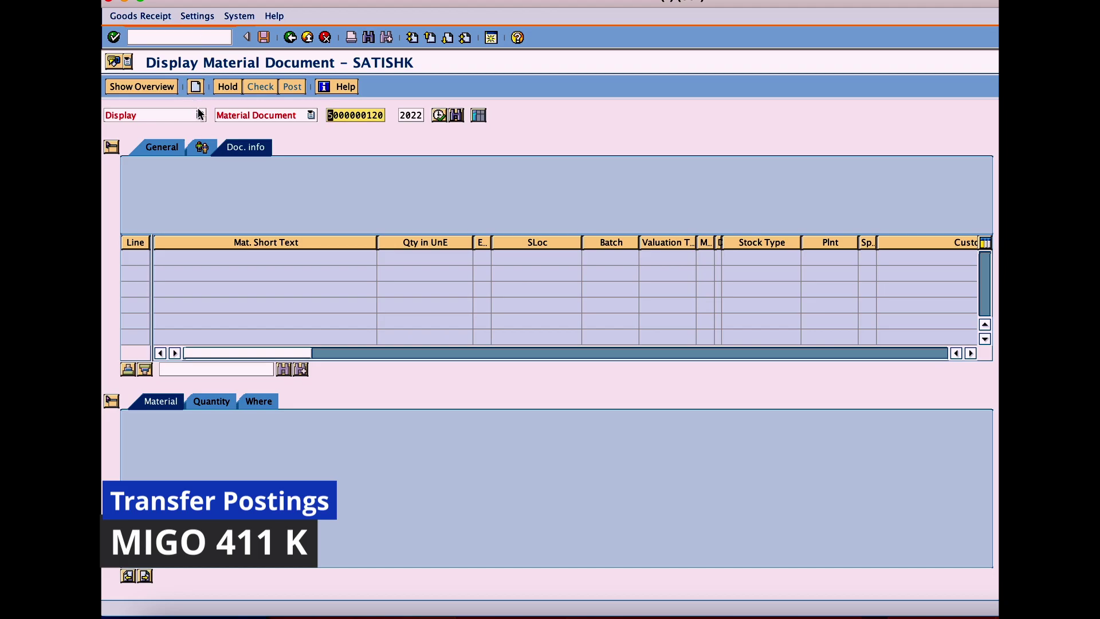
left_click(200, 115)
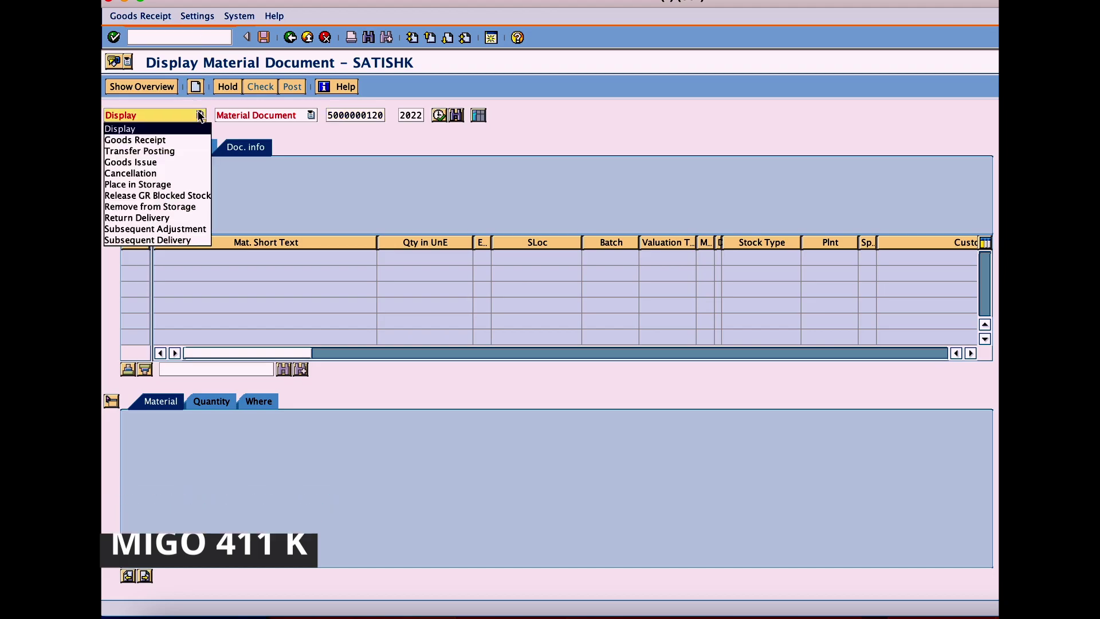
left_click(165, 151)
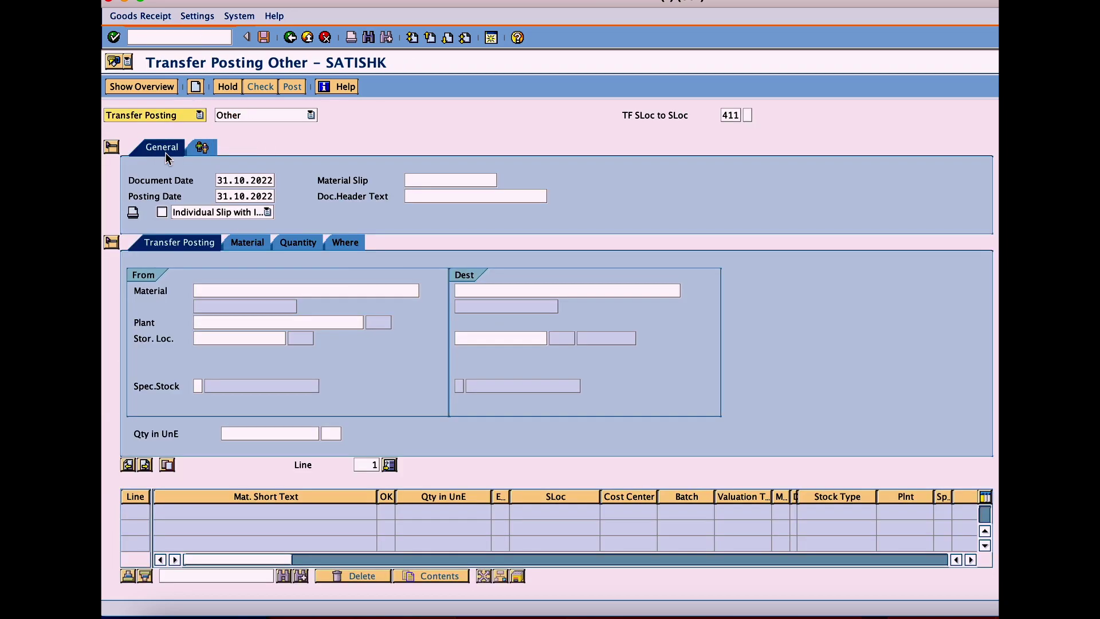
Set the source to material R01, plant 6600, storage location 1000, special stock K.
left_click(231, 289)
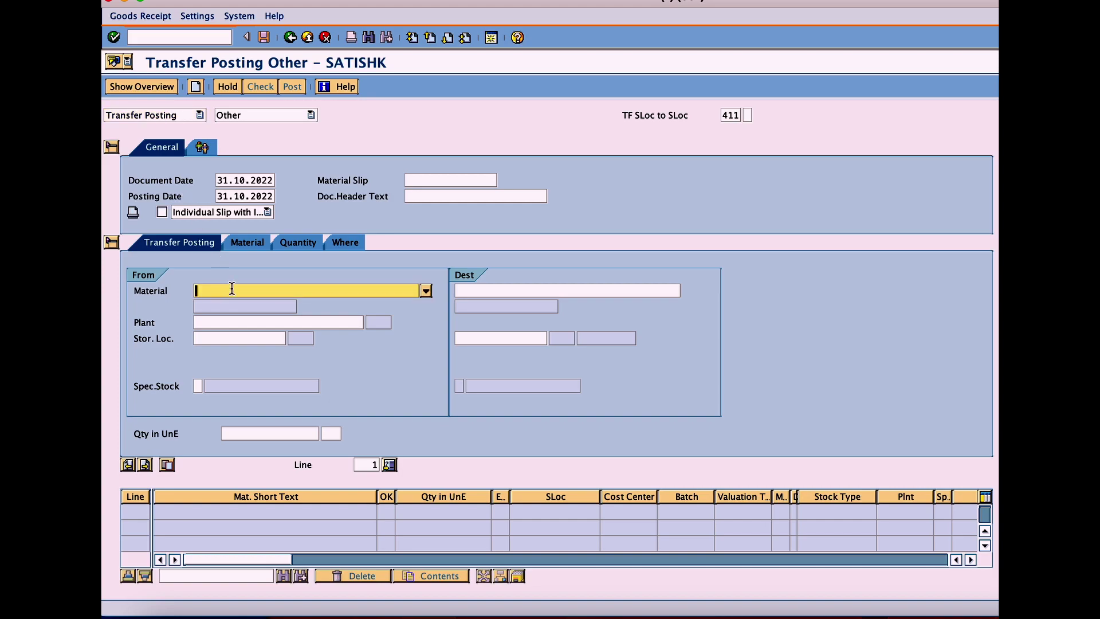
type("R")
key("Down")
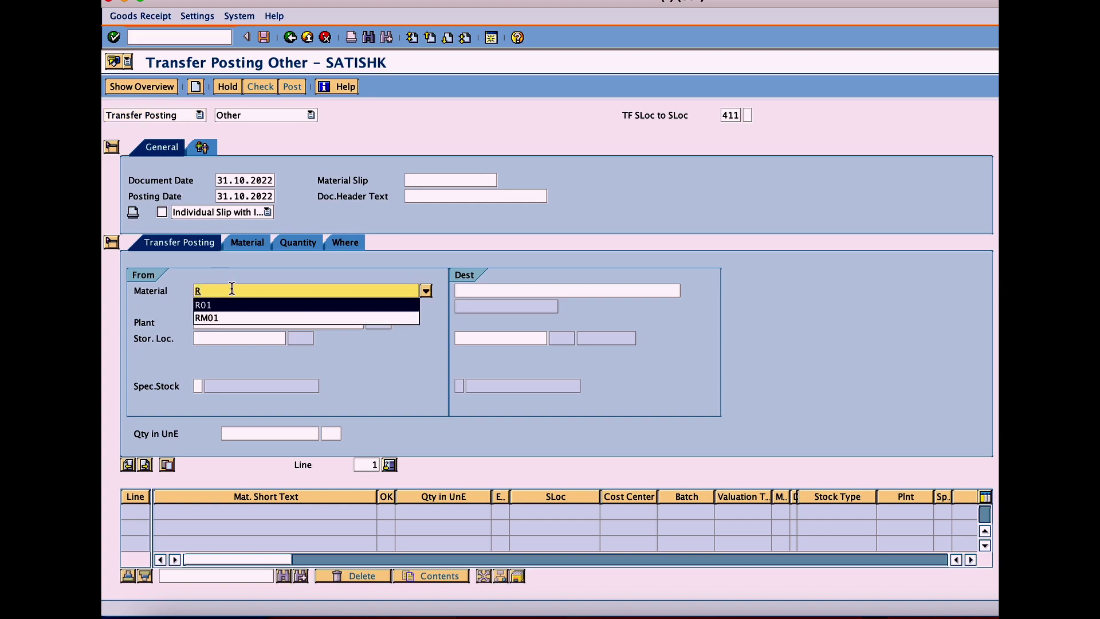
key("Return")
key("Tab")
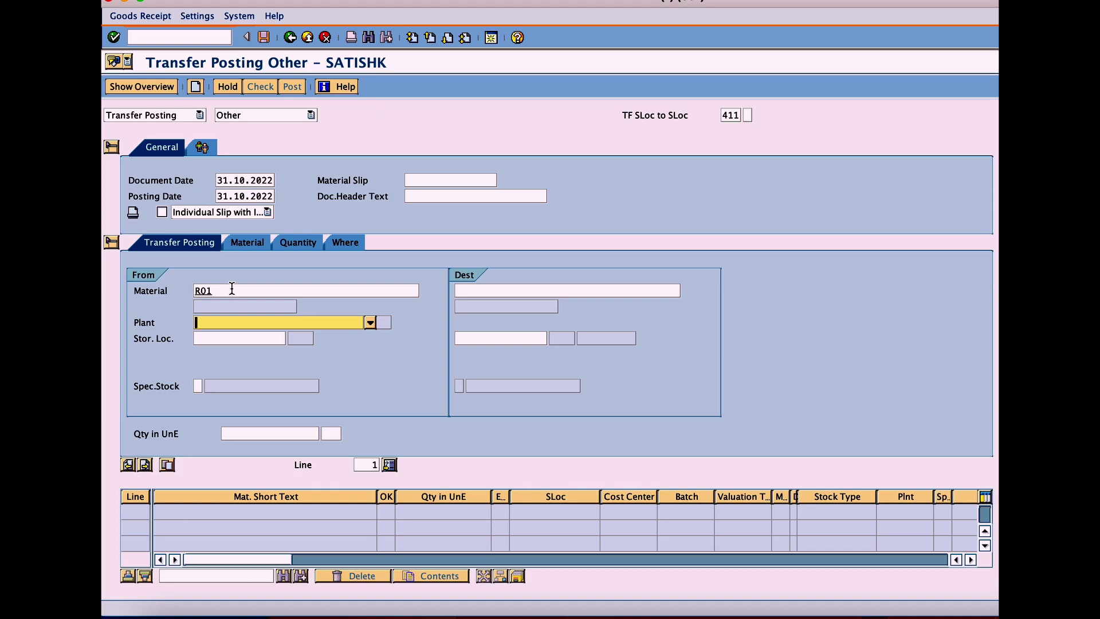
type("6")
key("Down")
key("Return")
key("Tab")
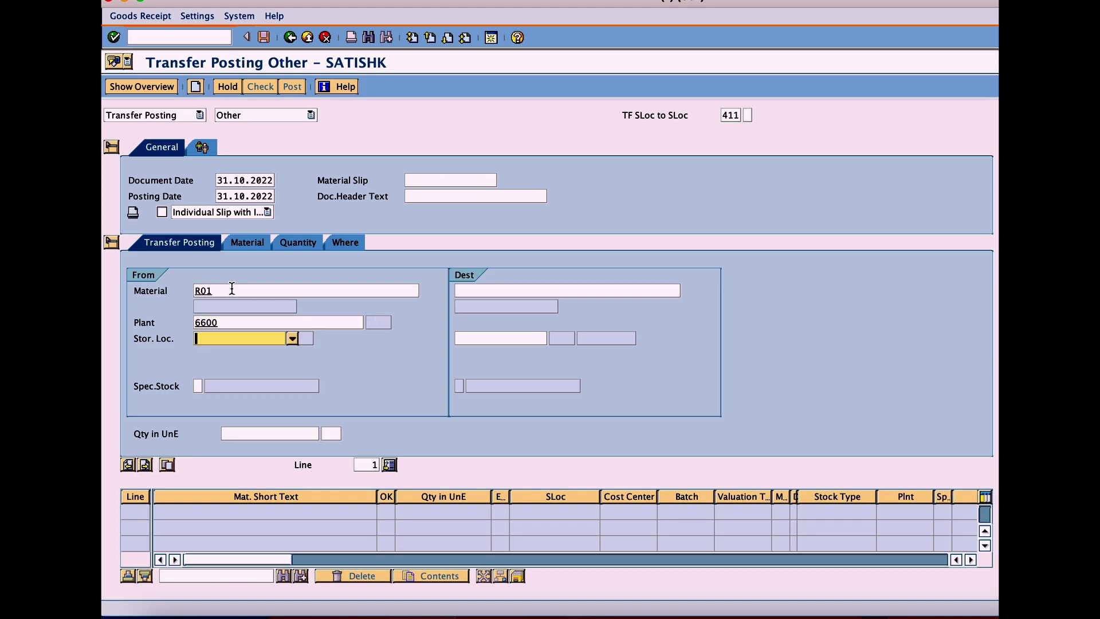
type("1")
key("Down")
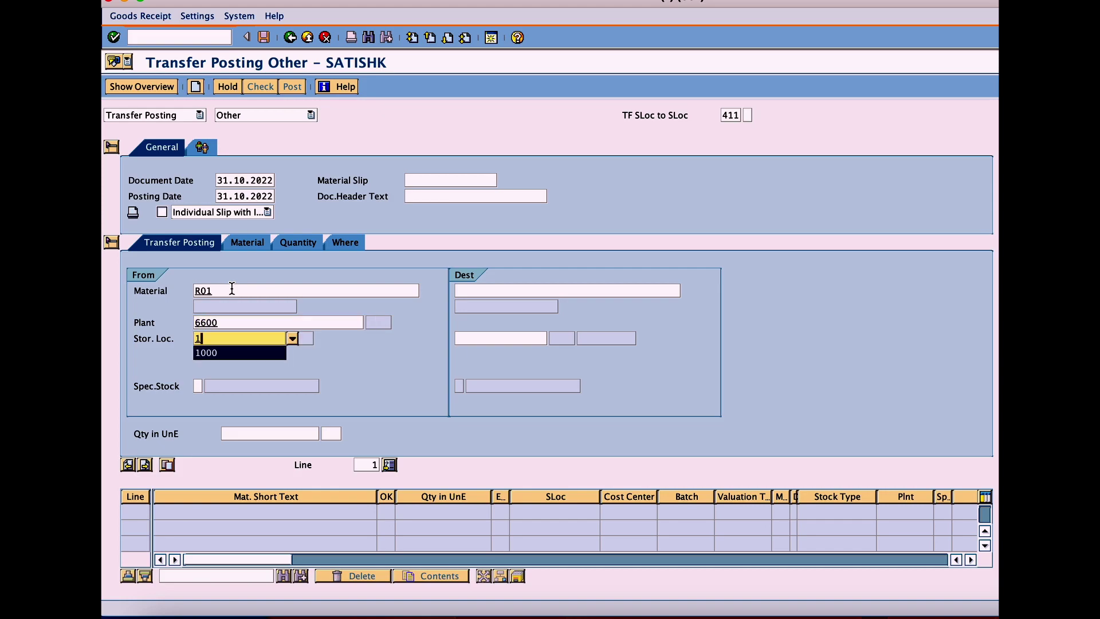
key("Return")
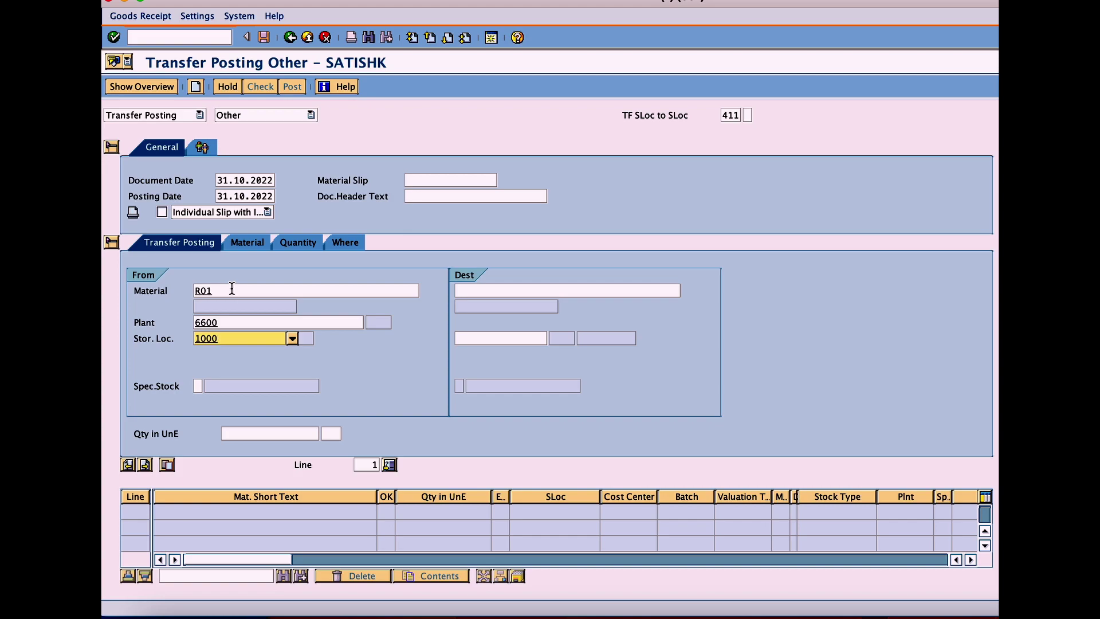
key("Tab")
type("K")
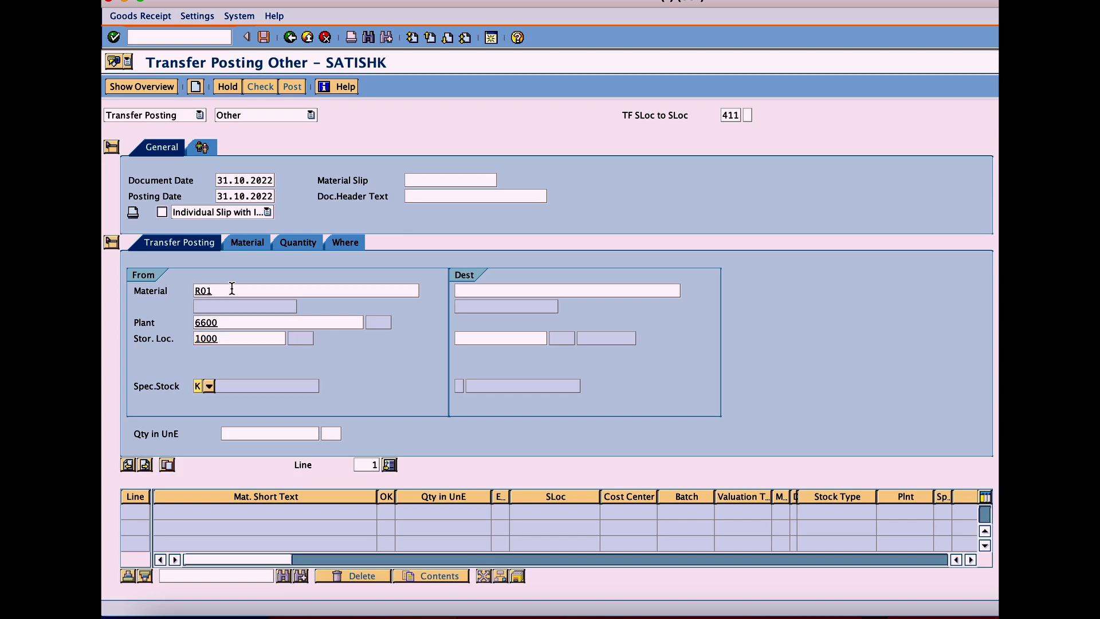
Set destination material R01, storage location 1000 and quantity 90.
key("Tab")
type("R")
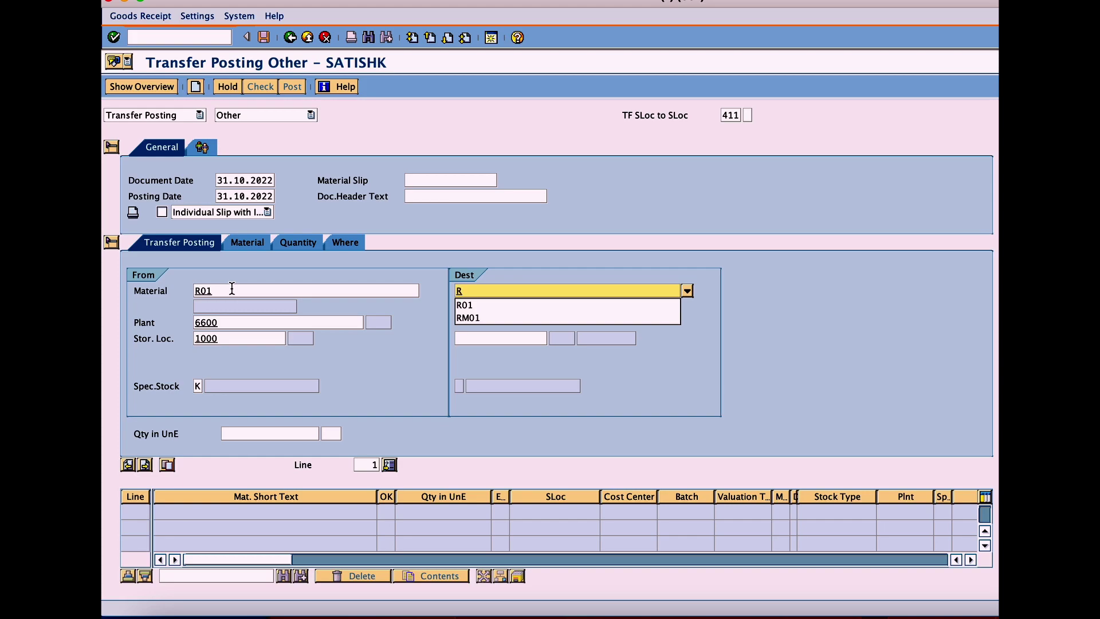
key("Down")
key("Return")
key("Return")
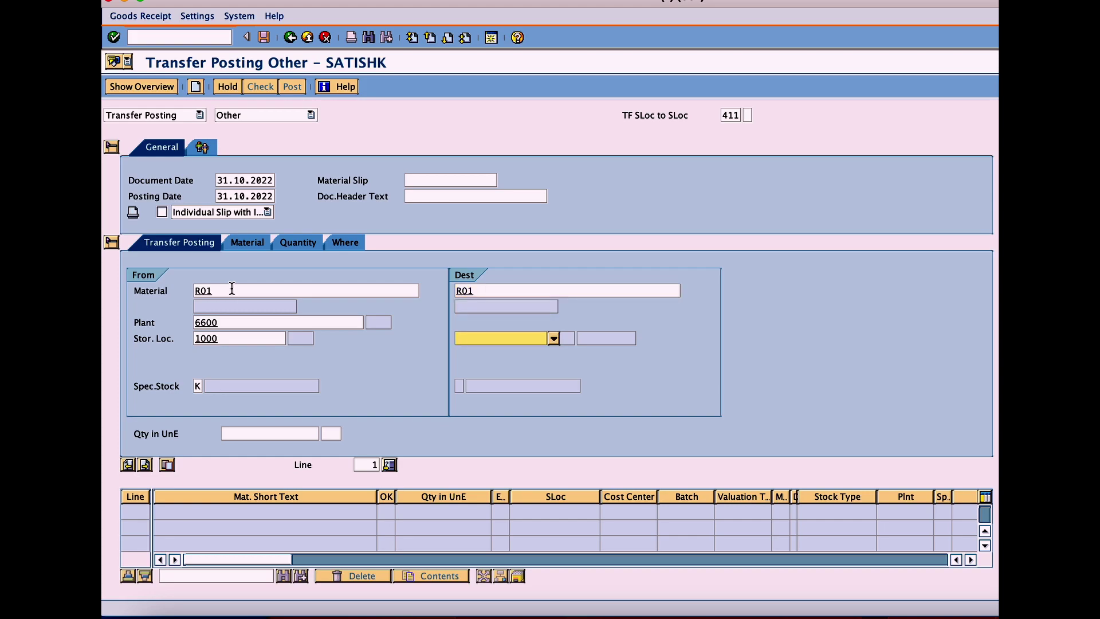
type("1")
key("Down")
key("Return")
key("Return")
type("90")
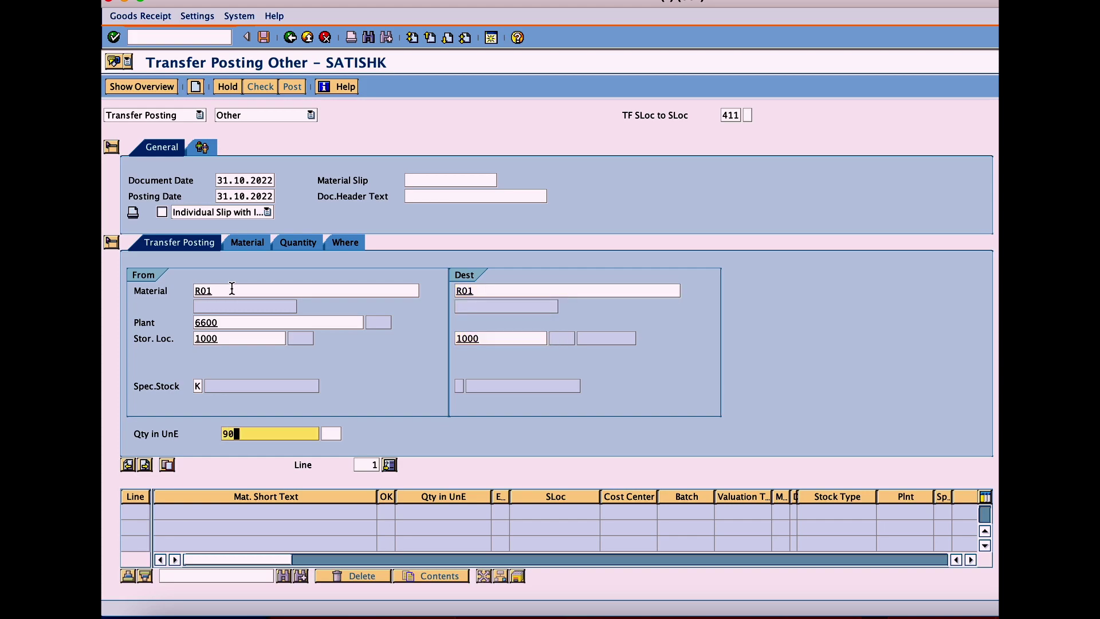
key("Return")
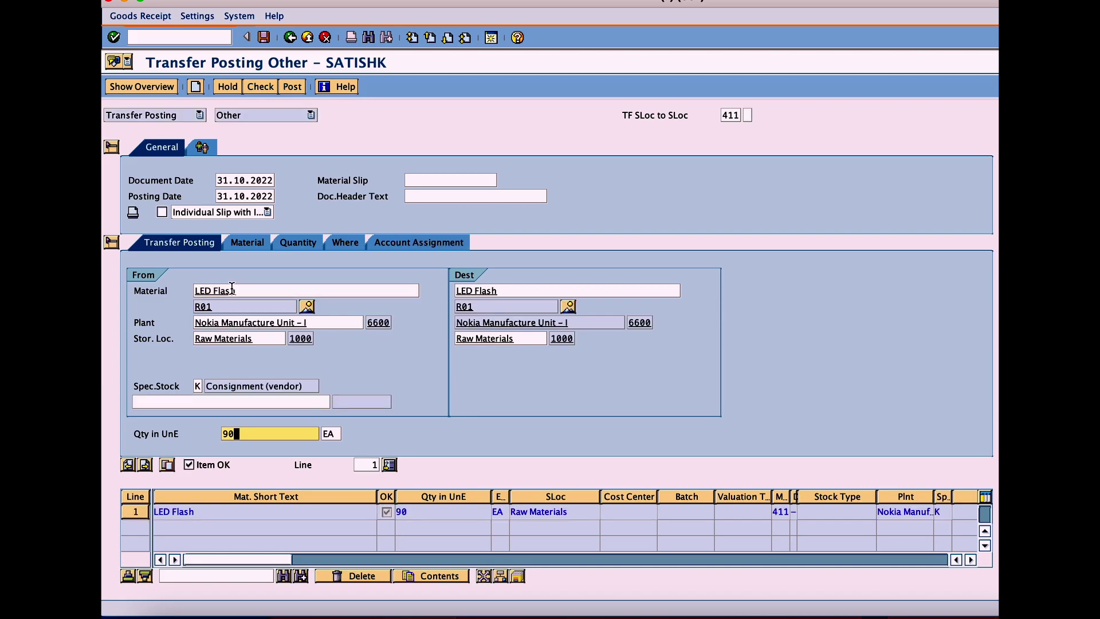
Assign consignment vendor VN02 (Samsung) to the transfer item.
left_click(352, 245)
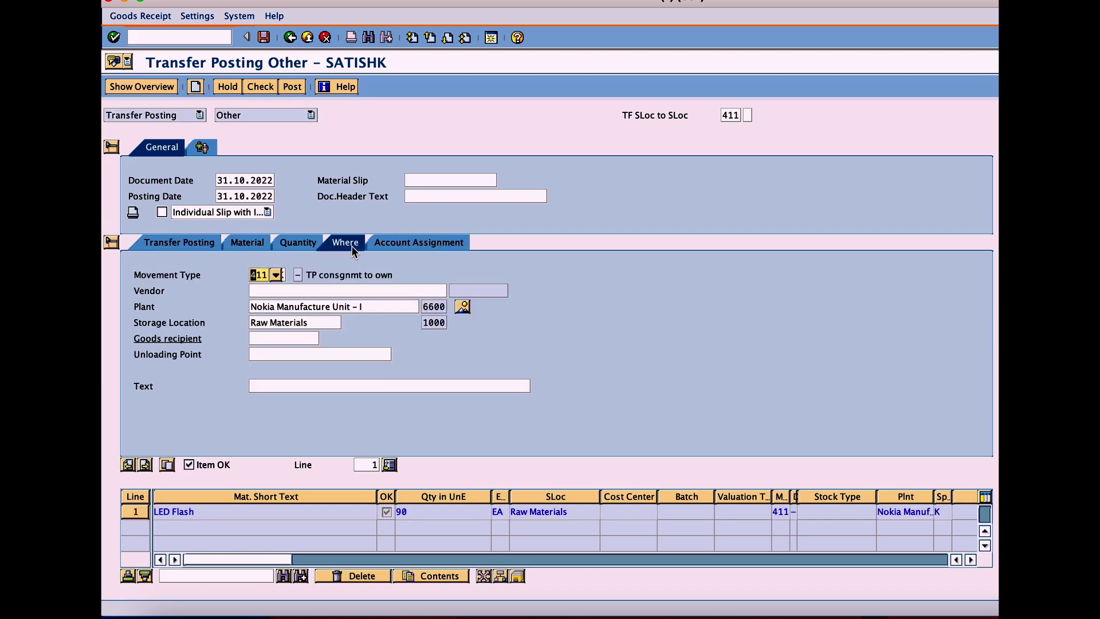
left_click(343, 291)
left_click(283, 305)
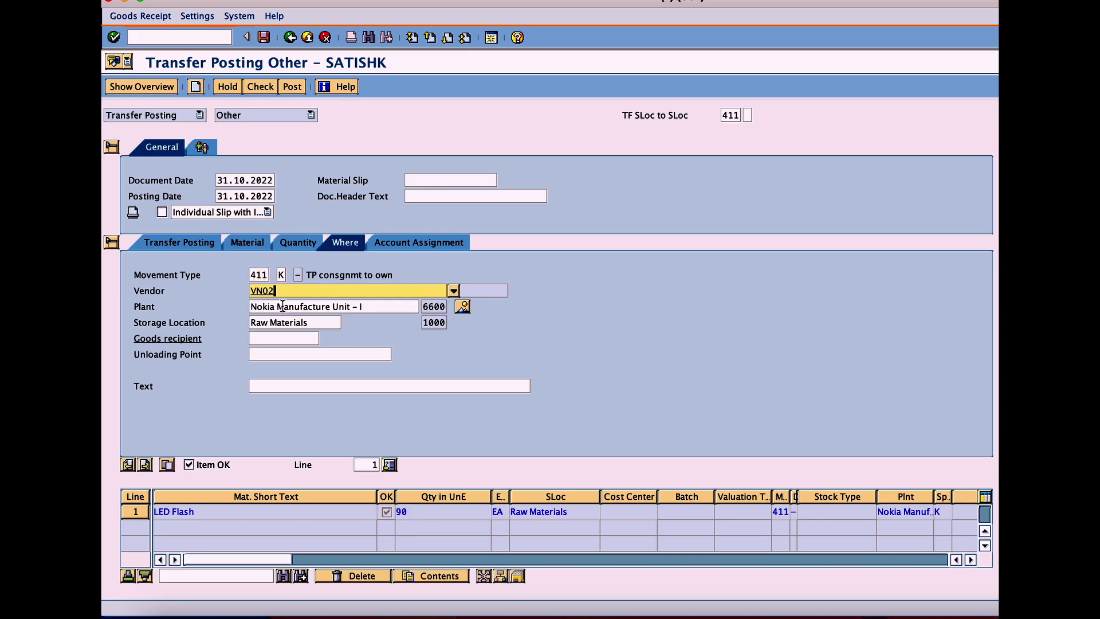
key("Return")
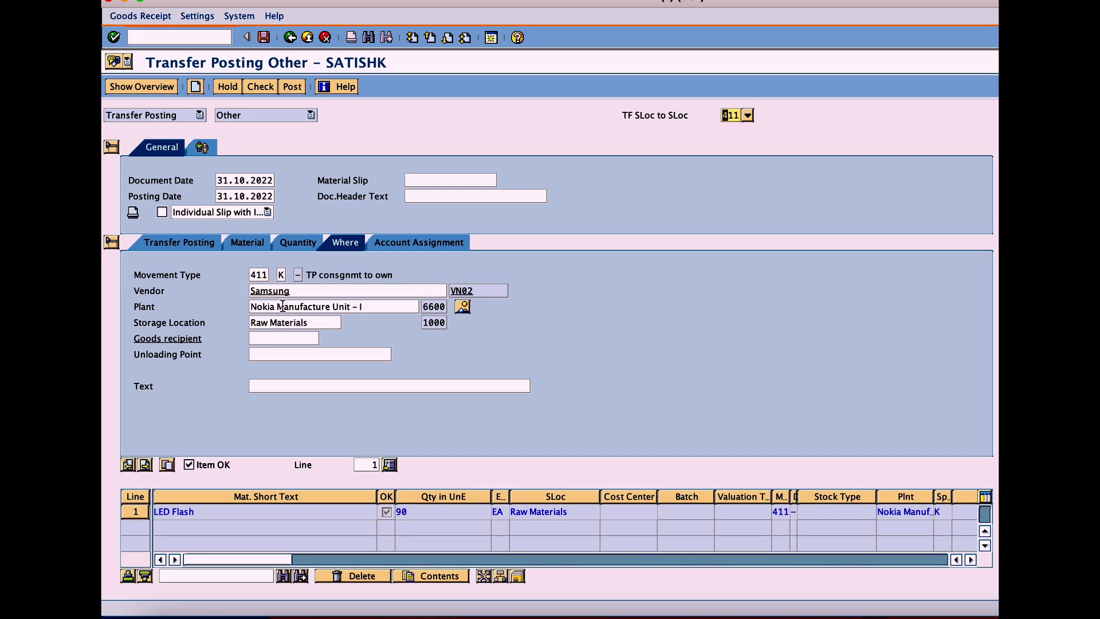
left_click(258, 87)
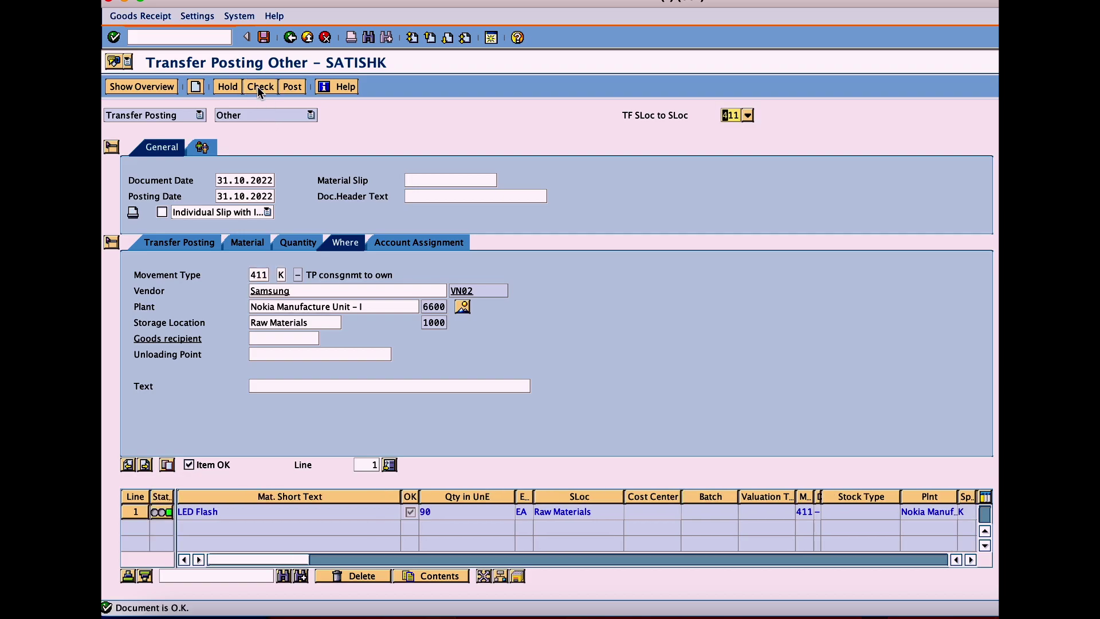
left_click(288, 86)
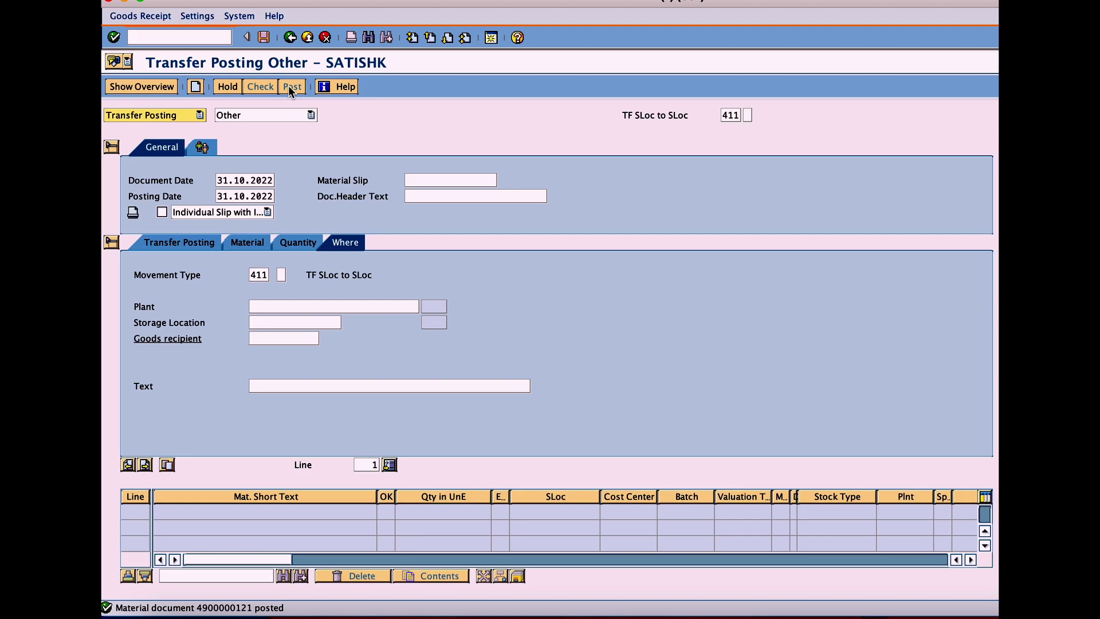
left_click(199, 115)
left_click(141, 143)
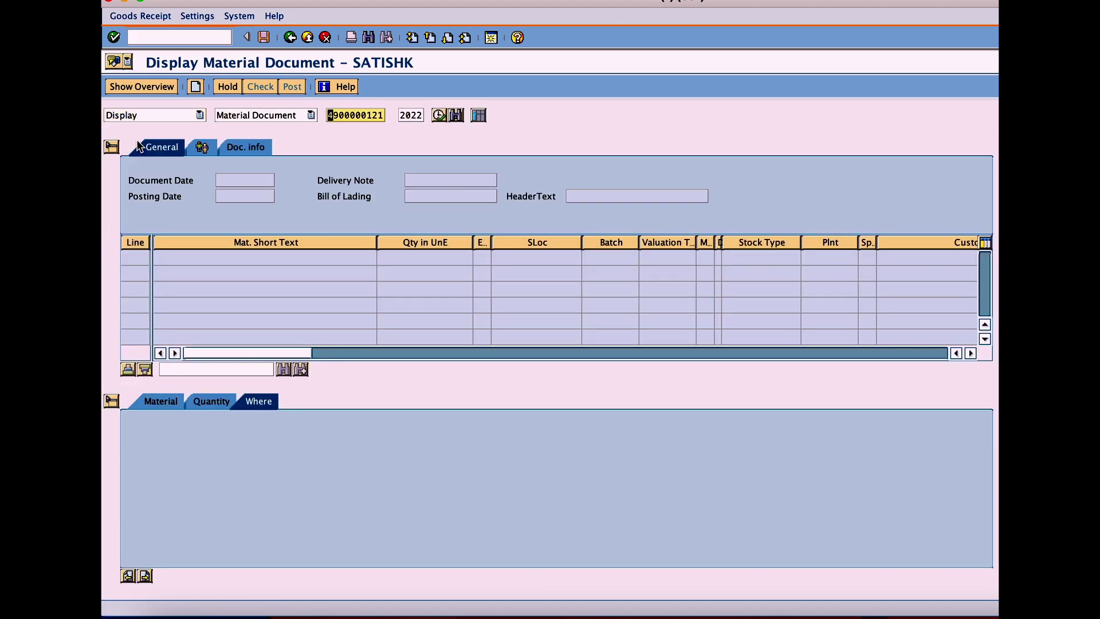
left_click(439, 115)
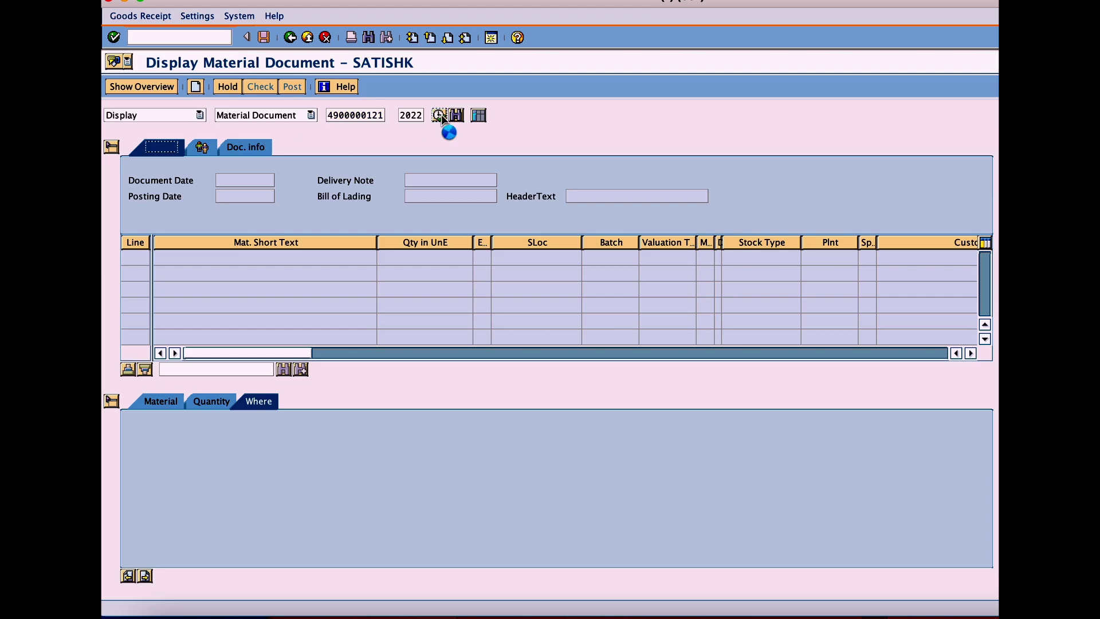
left_click(250, 145)
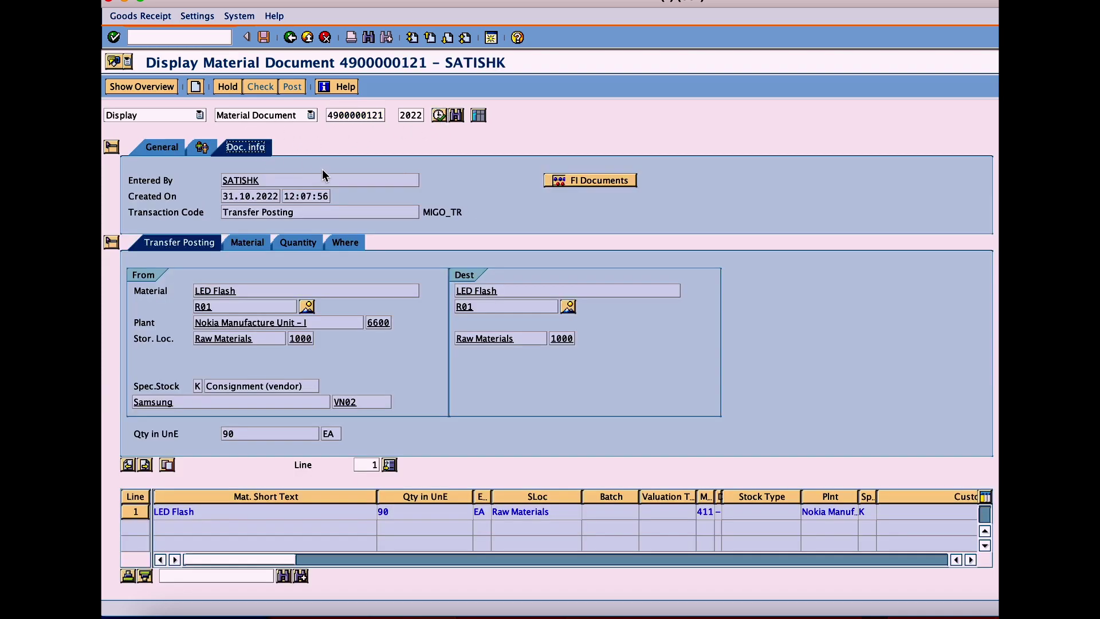
left_click(600, 184)
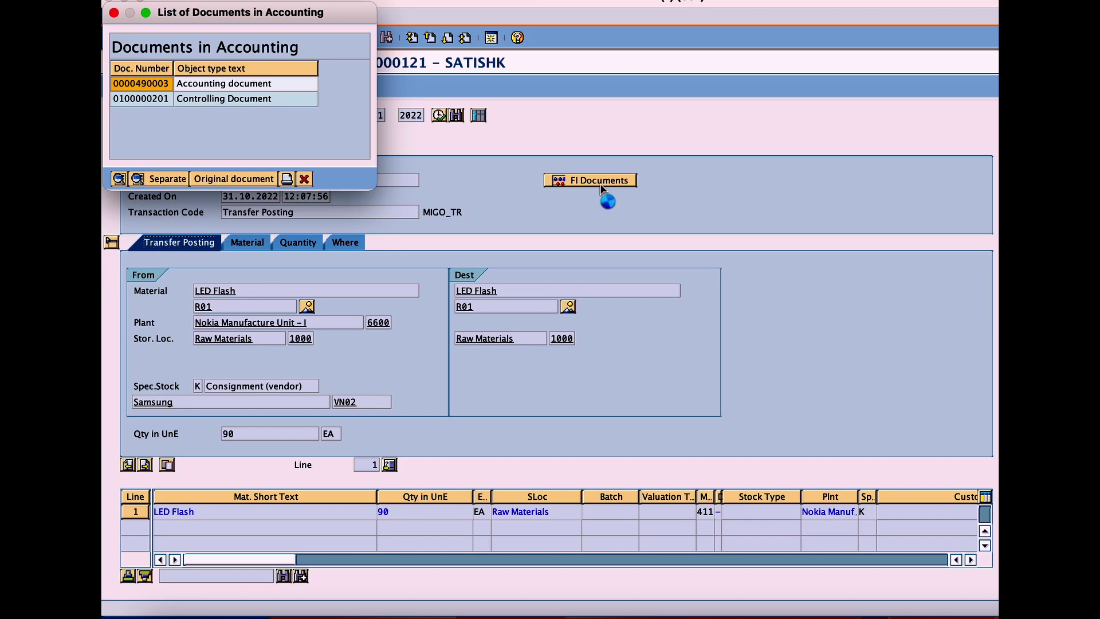
double_click(289, 83)
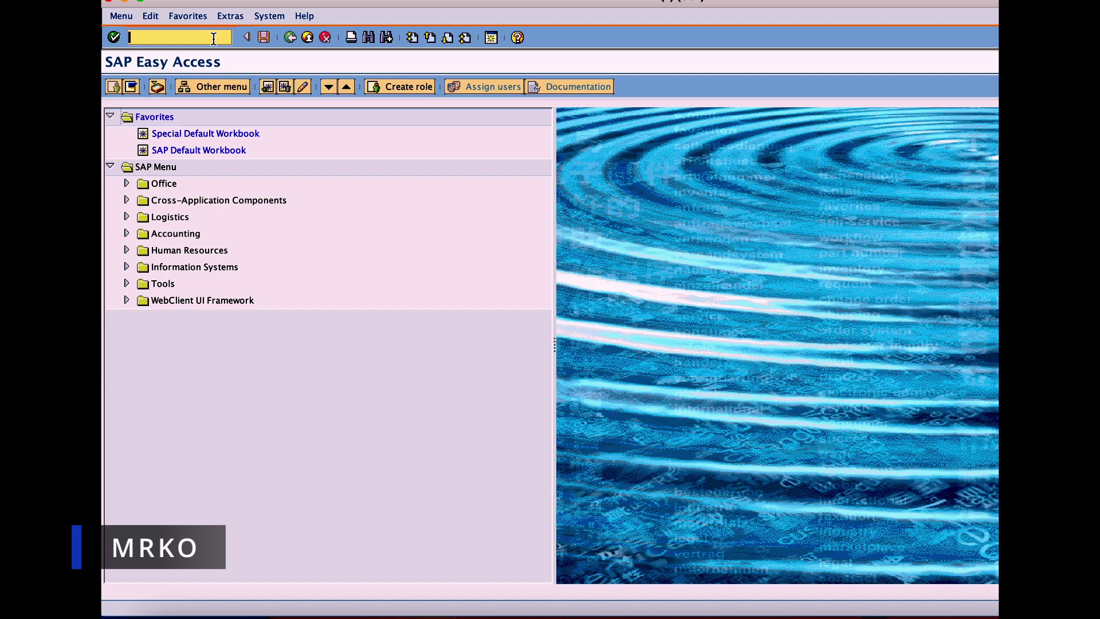
Settle company code 6600 consignment withdrawals in MRKO, excluding pipeline, and open document 510008.
type("MRK")
type("O")
key("Return")
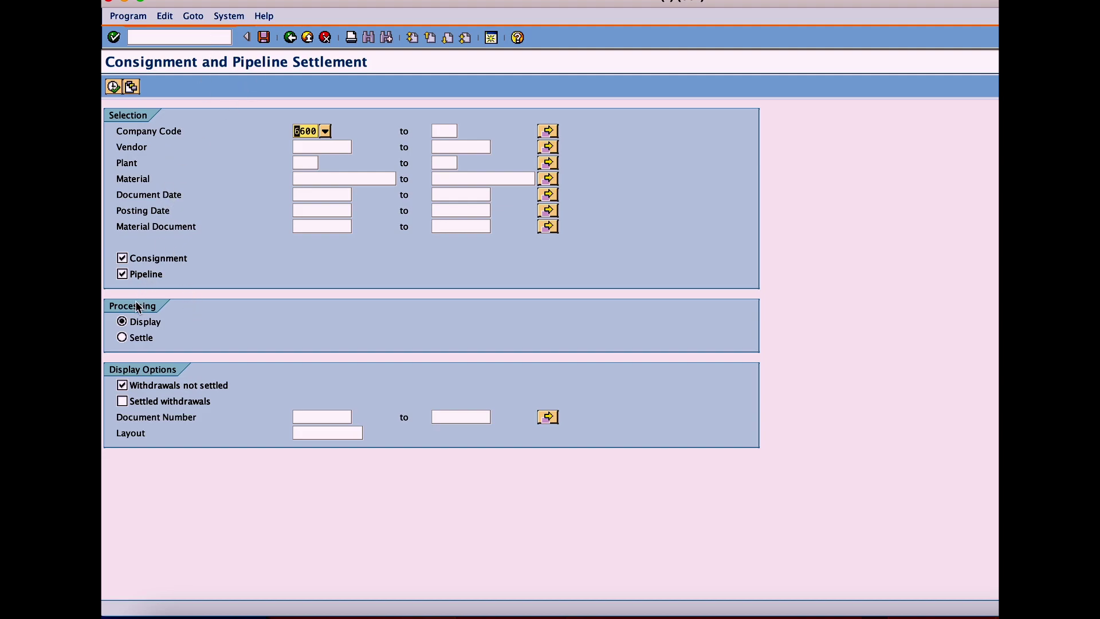
left_click(122, 338)
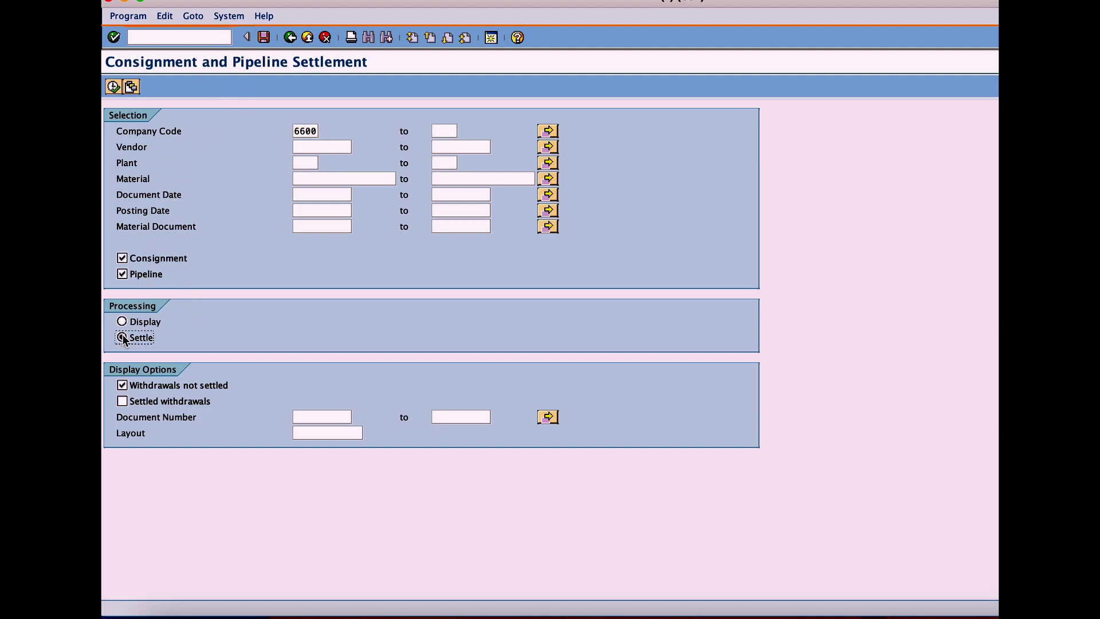
left_click(122, 274)
left_click(113, 86)
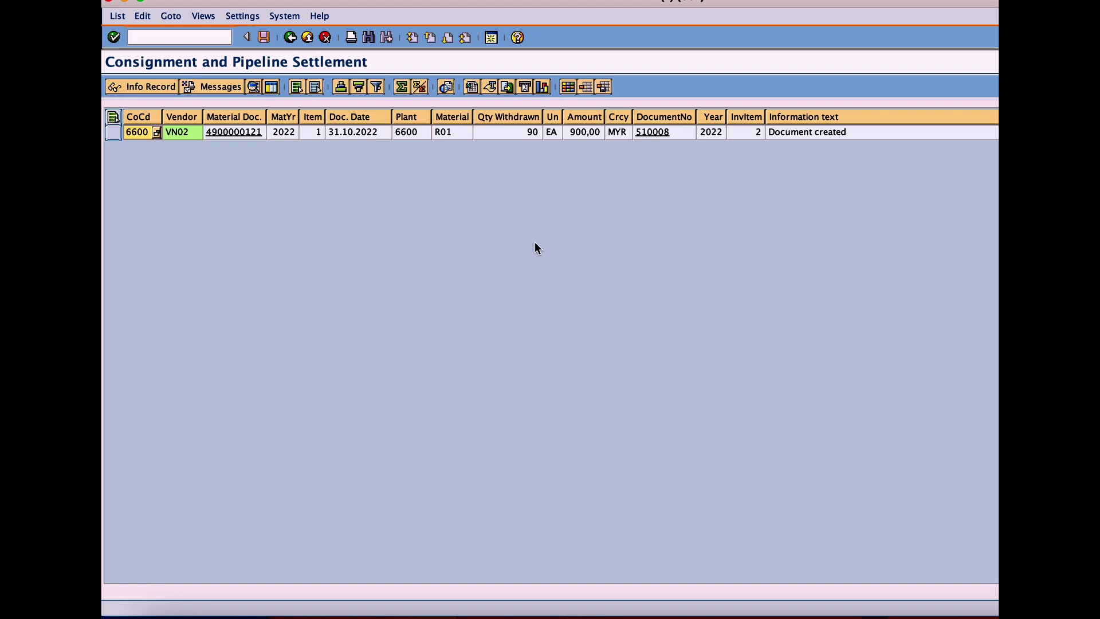
left_click(652, 133)
type("SP")
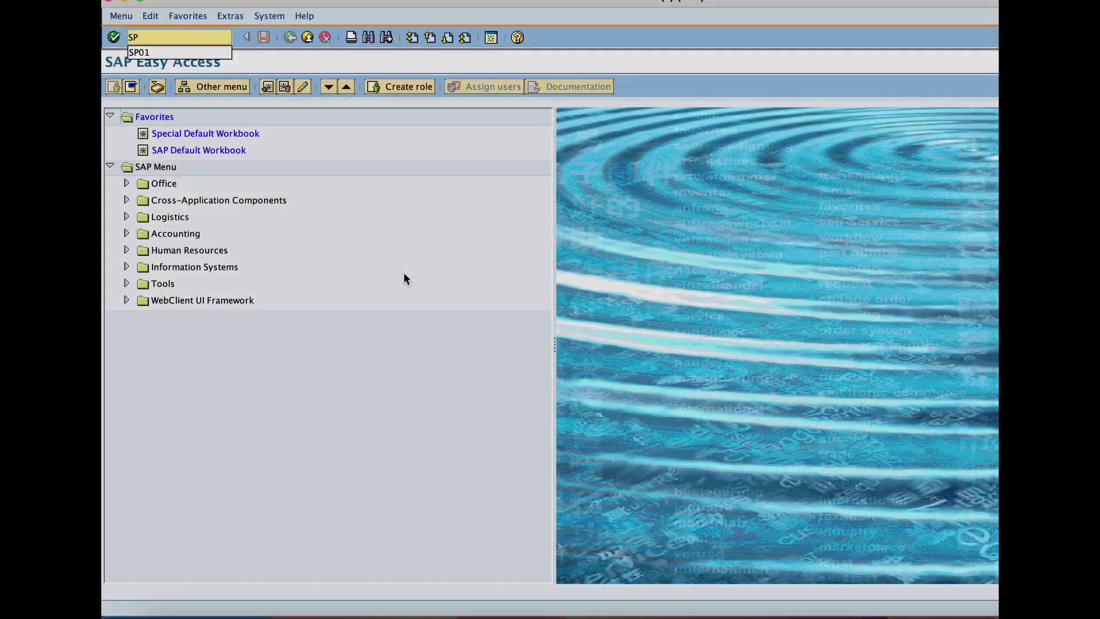
Preview spool request 18433's consignment statement and scroll to the 90 EA, 900.00 MYR total.
type("1")
key("Return")
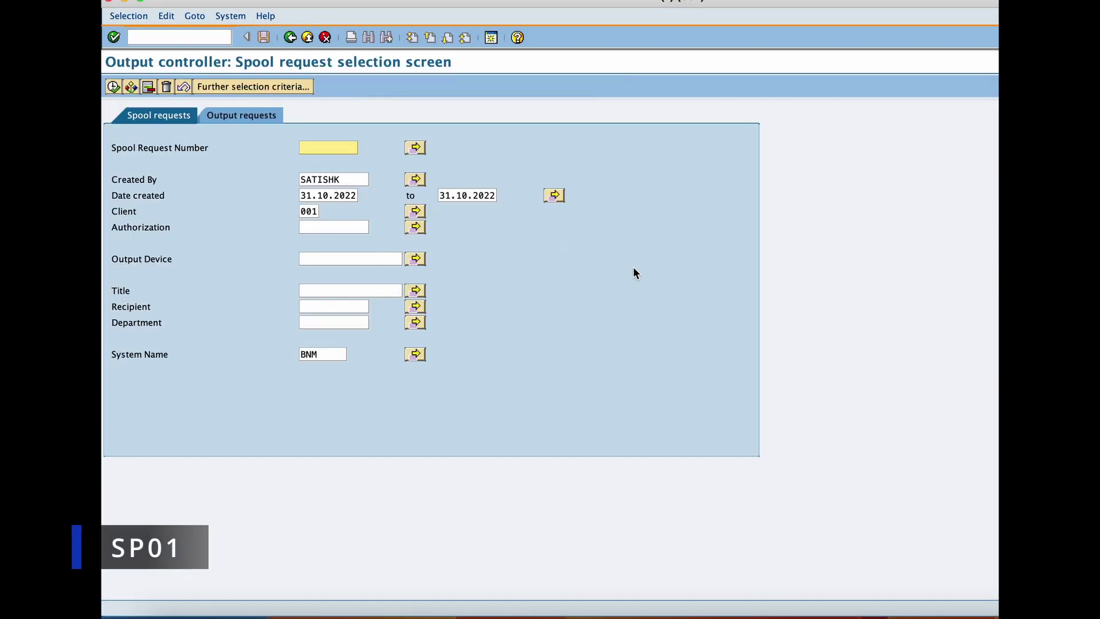
key("F8")
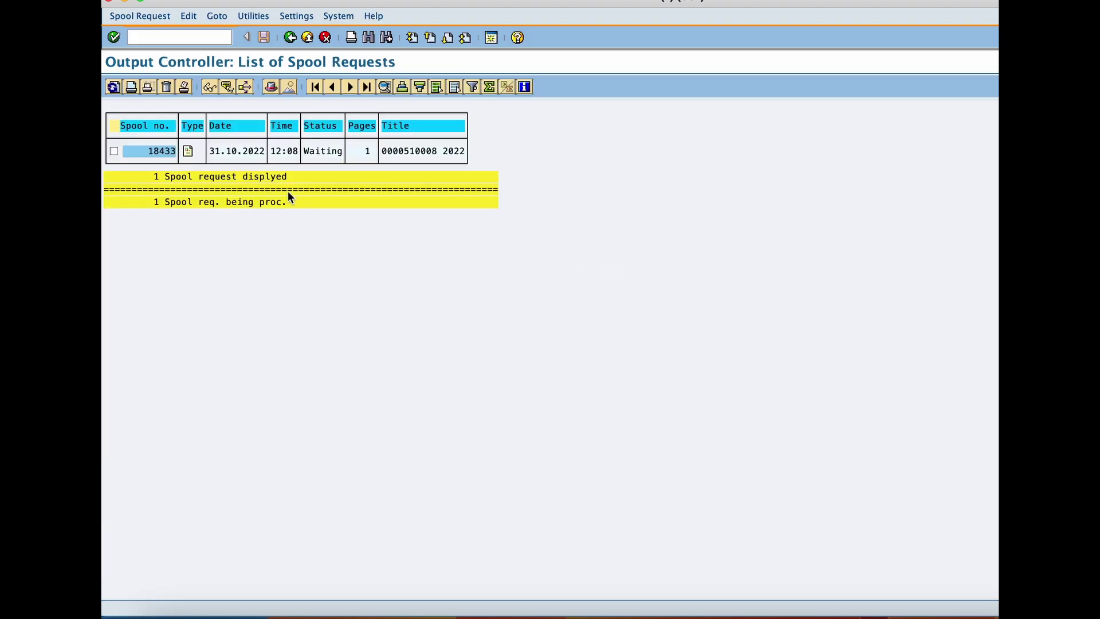
left_click(188, 151)
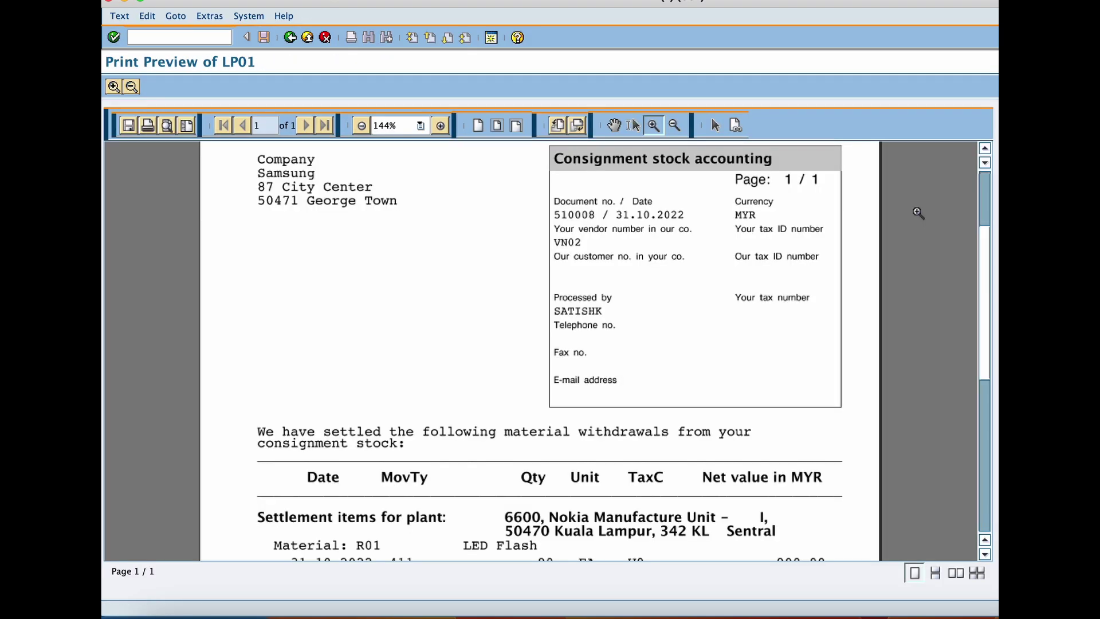
scroll(918, 213, "down", 2)
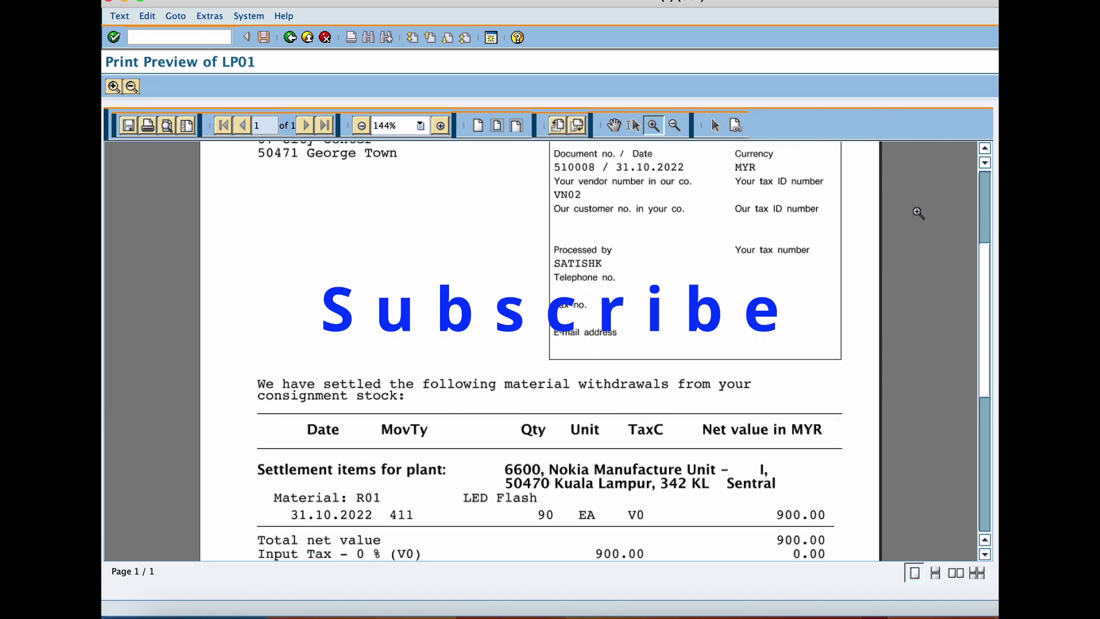
scroll(918, 212, "down", 1)
scroll(918, 213, "down", 1)
scroll(918, 213, "down", 1)
scroll(918, 212, "down", 1)
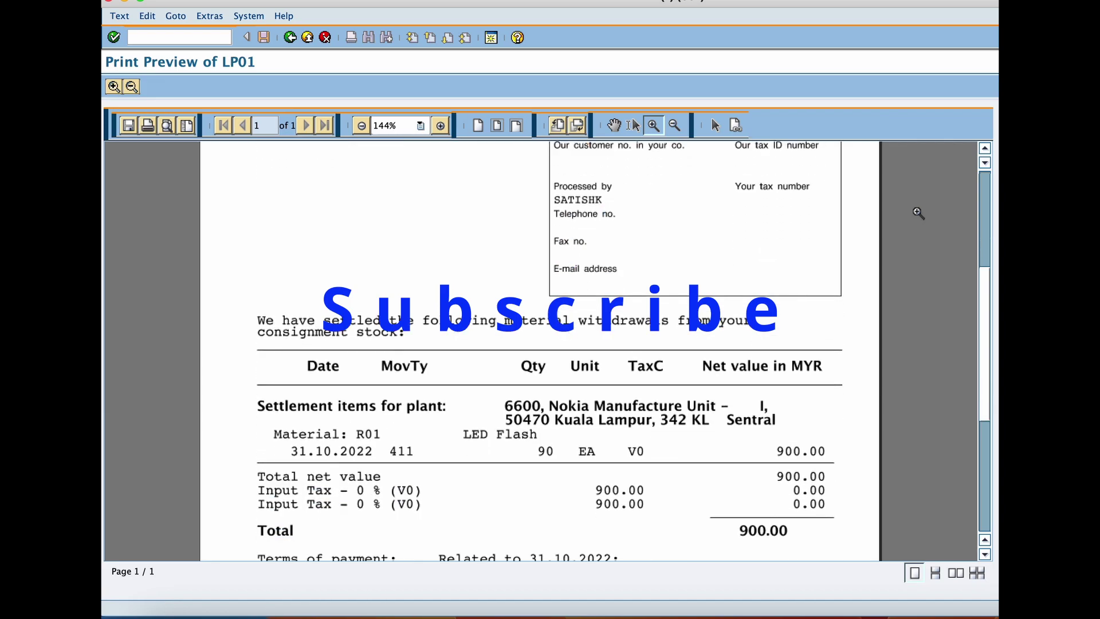